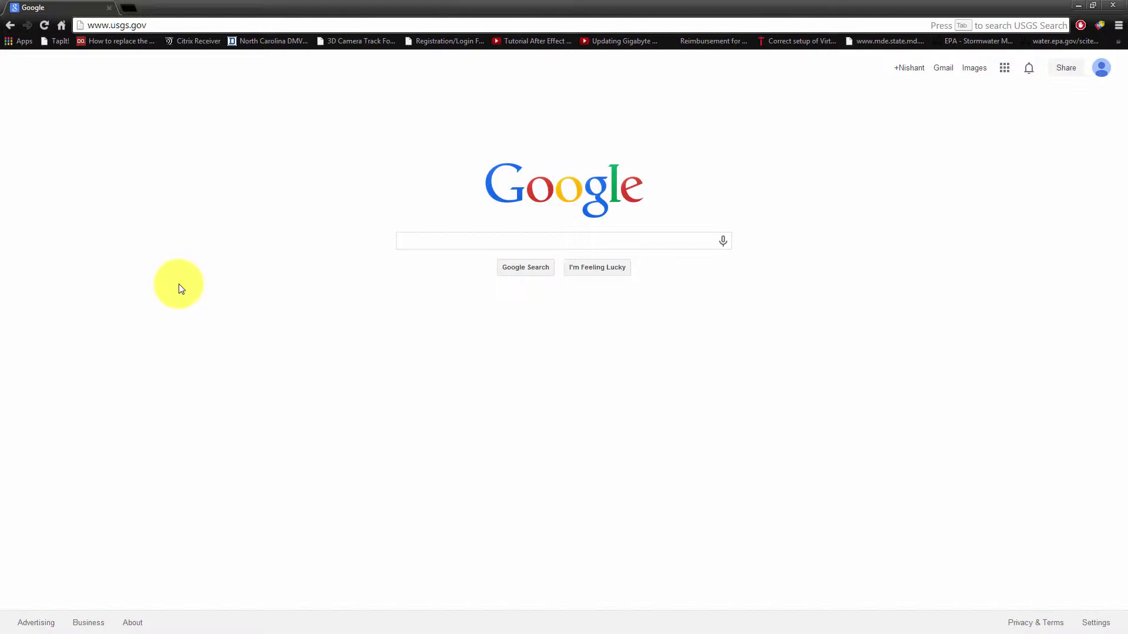
pyautogui.click(169, 21)
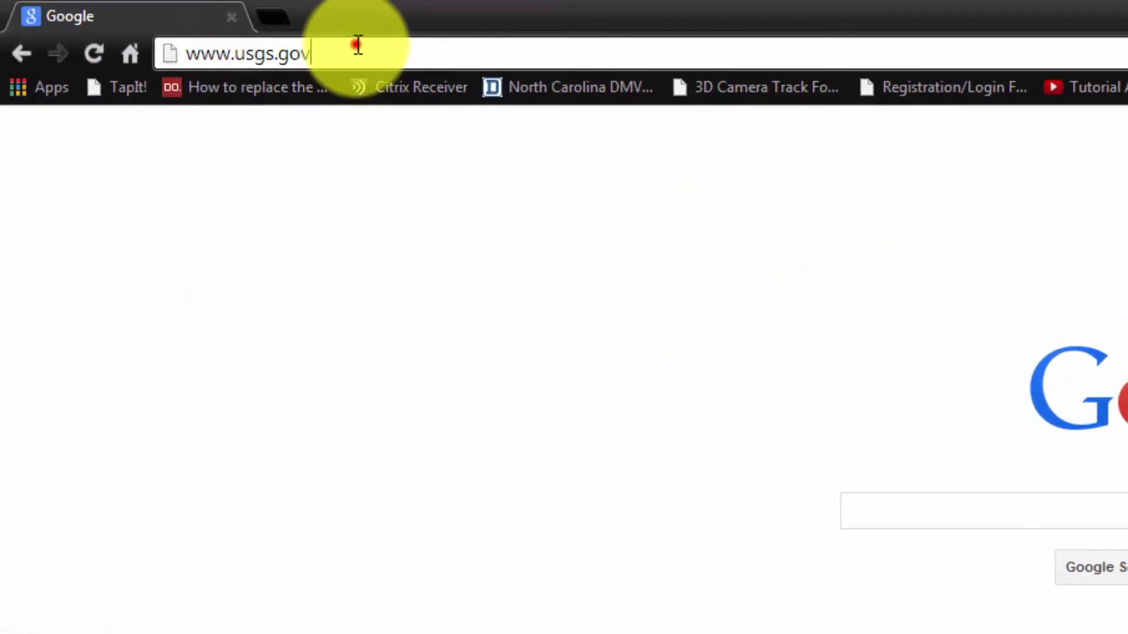
pyautogui.click(358, 45)
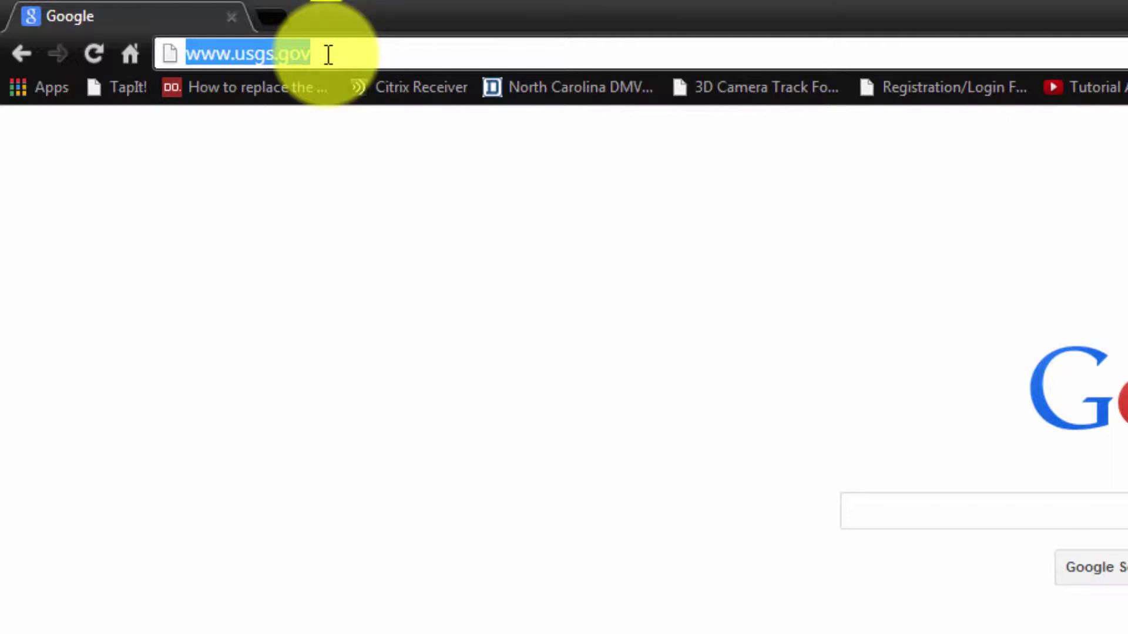
pyautogui.press('Return')
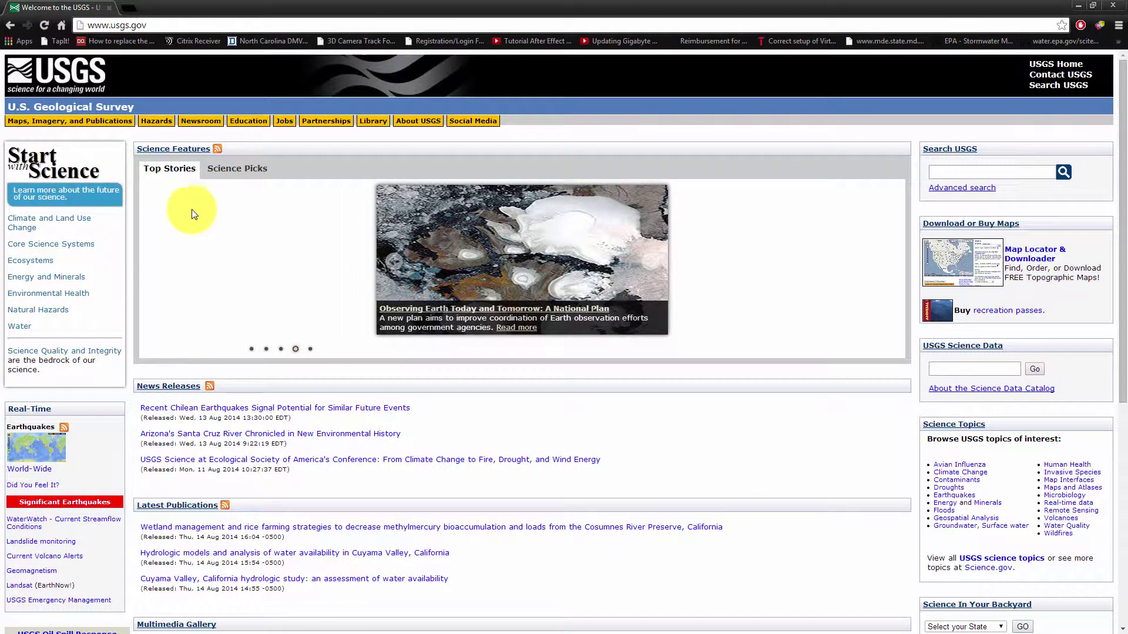
pyautogui.scroll(-3, 150, 210)
pyautogui.scroll(3, 138, 200)
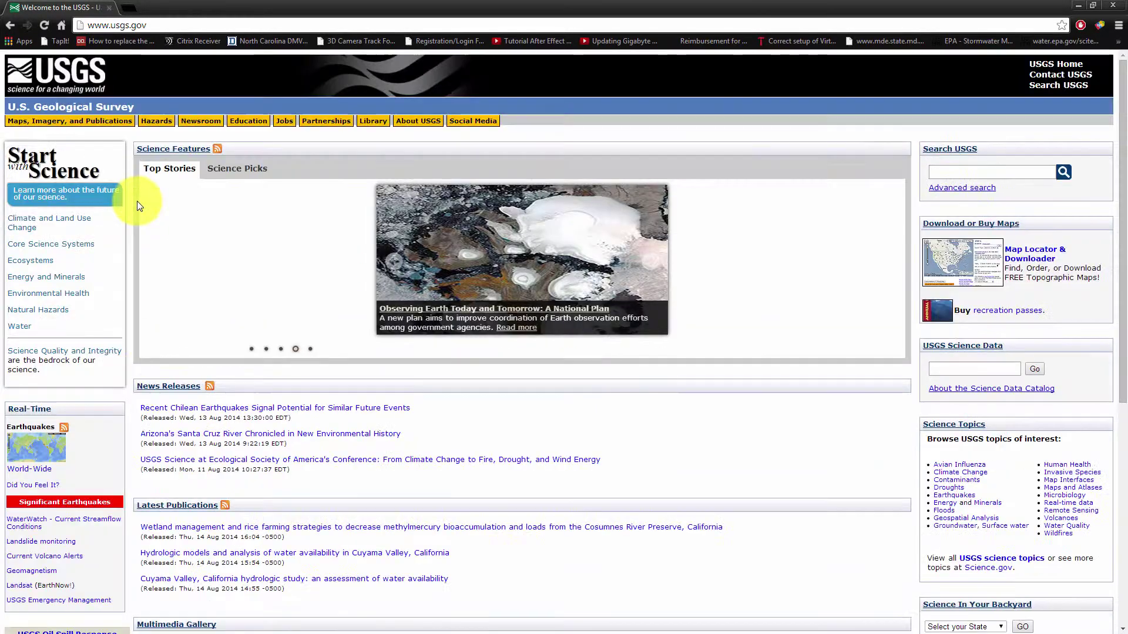
pyautogui.scroll(-3, 92, 207)
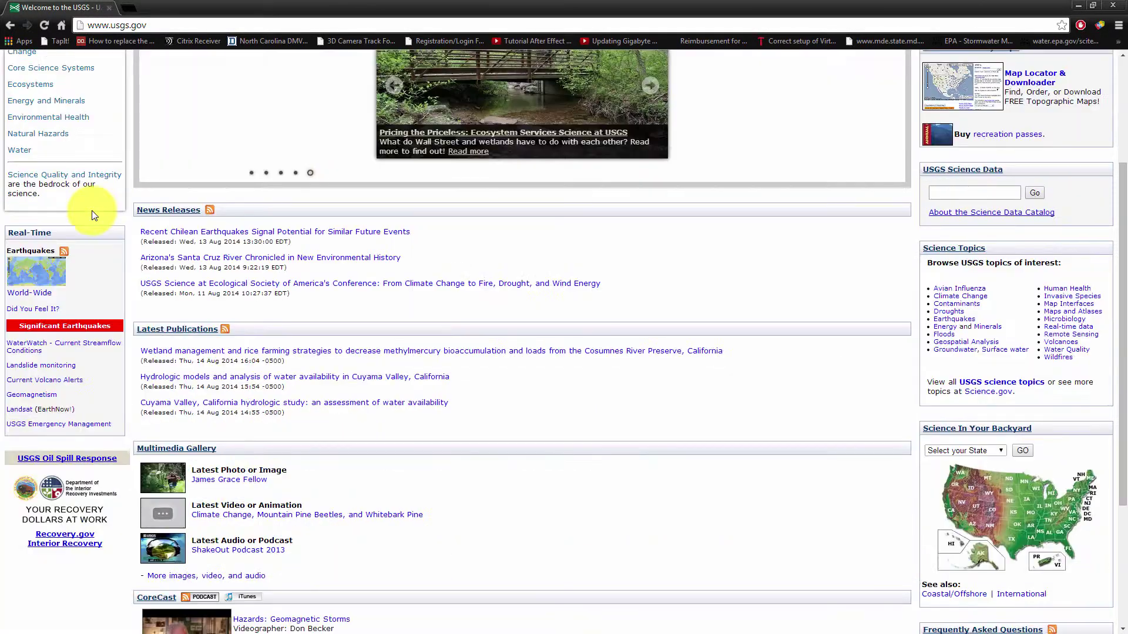
pyautogui.scroll(3, 68, 97)
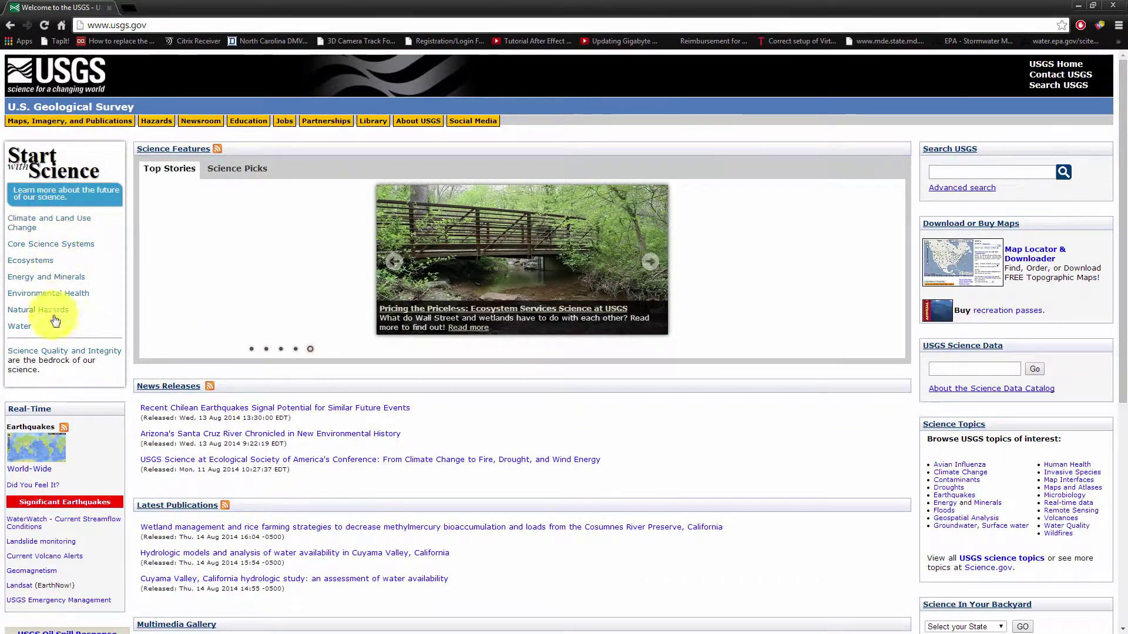
pyautogui.scroll(-3, 52, 390)
pyautogui.scroll(-3, 51, 391)
pyautogui.scroll(6, 52, 376)
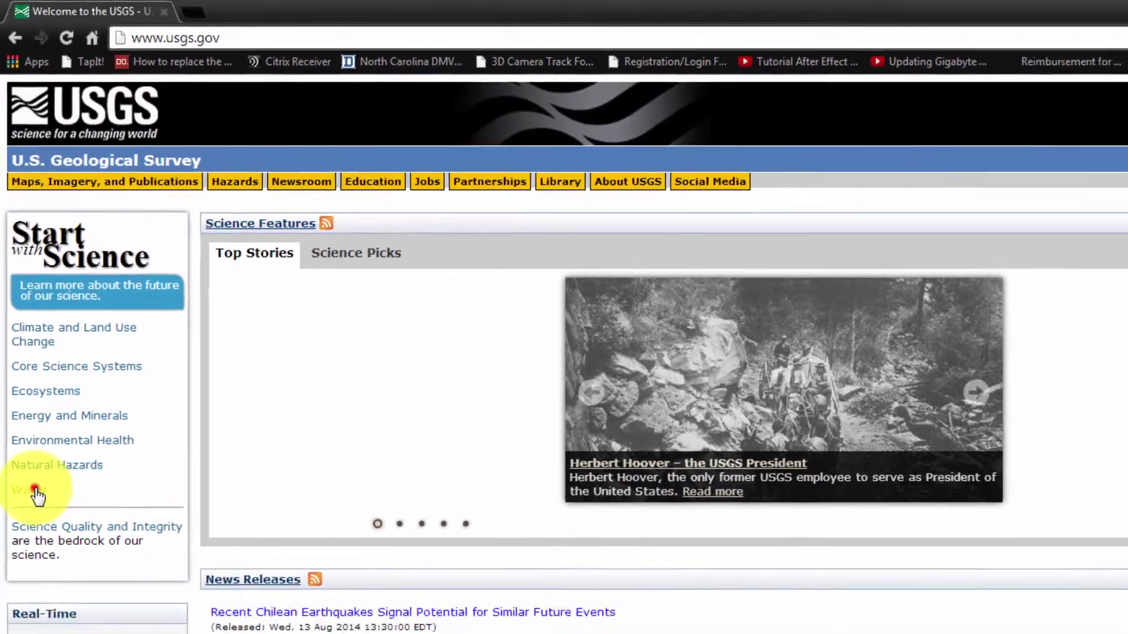
# Navigate Water > Data > National Water Information System > Surface Water to reach the national surface-water data page
pyautogui.click(27, 445)
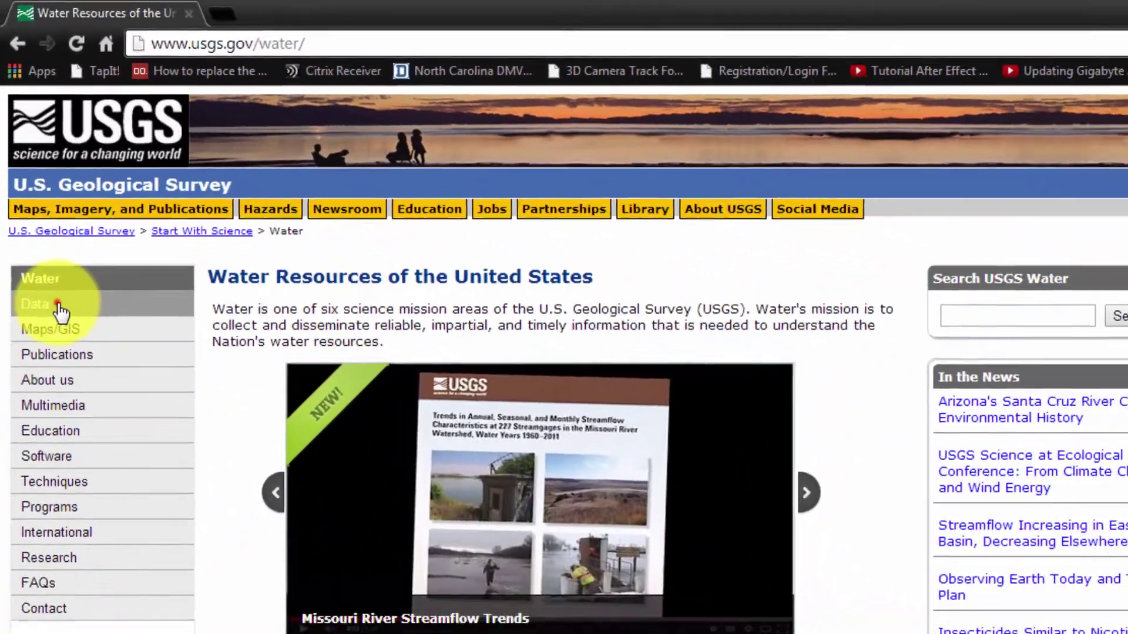
pyautogui.click(41, 284)
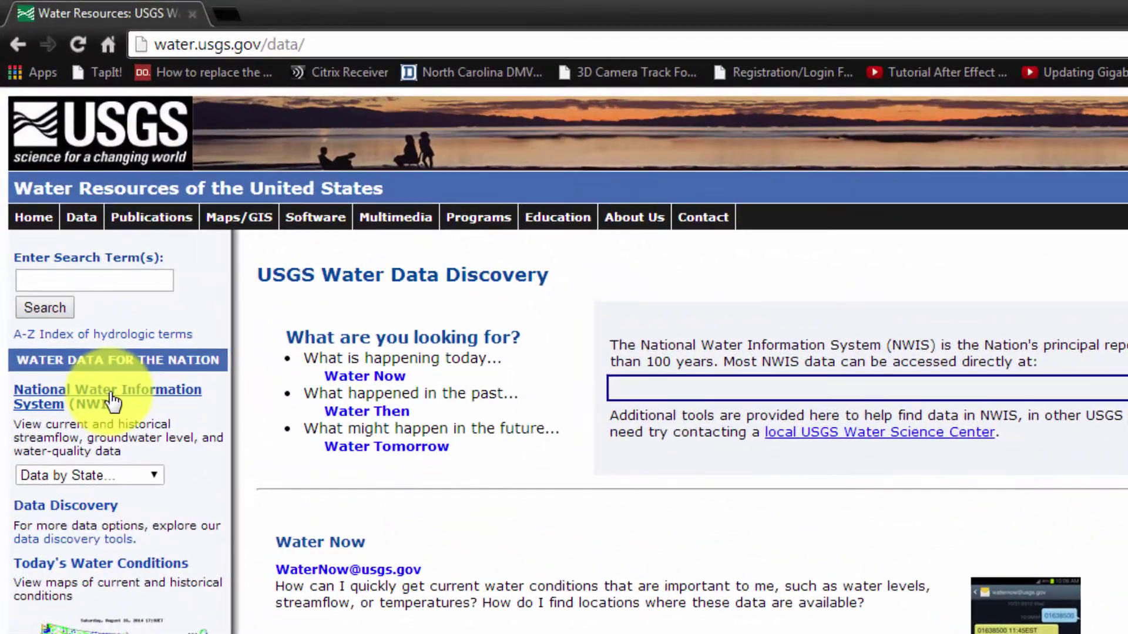
pyautogui.click(132, 402)
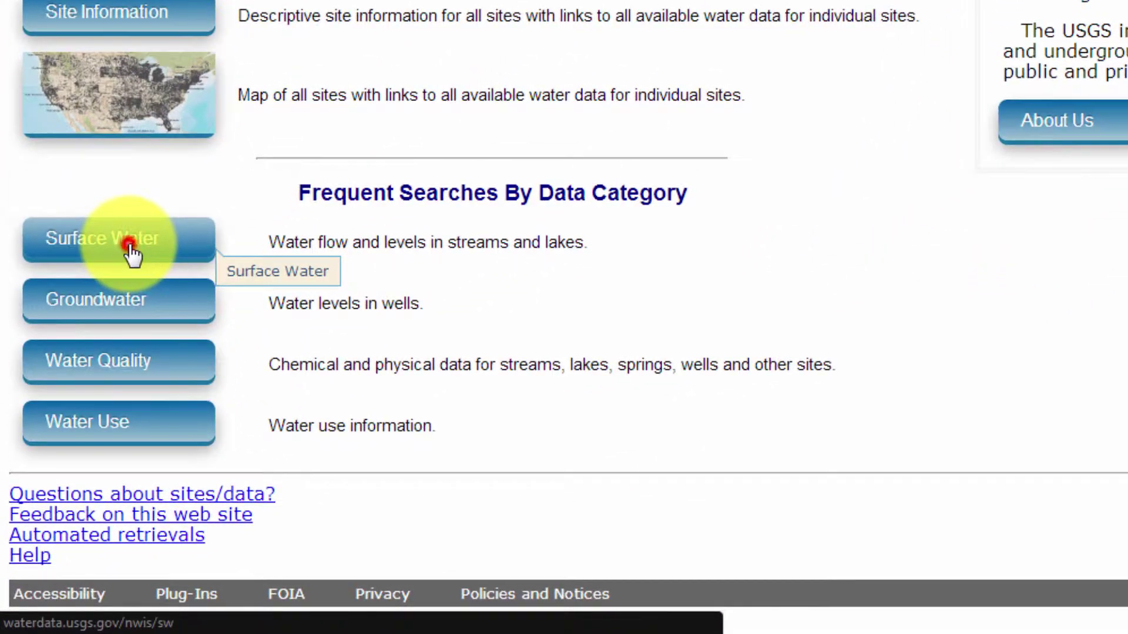
pyautogui.click(130, 247)
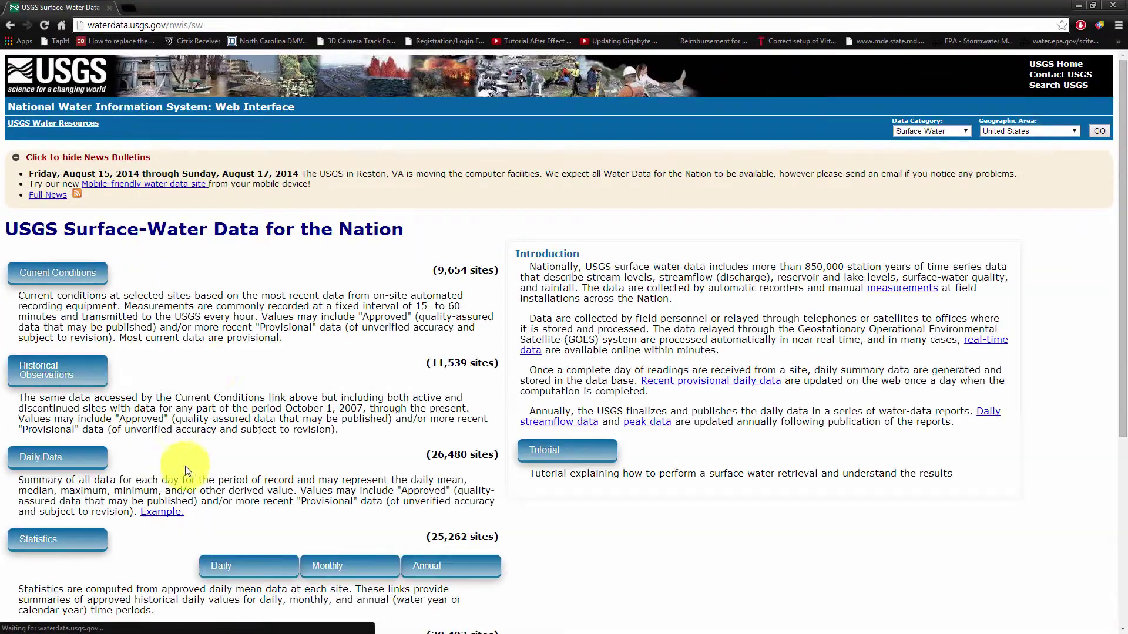
pyautogui.scroll(-5, 372, 312)
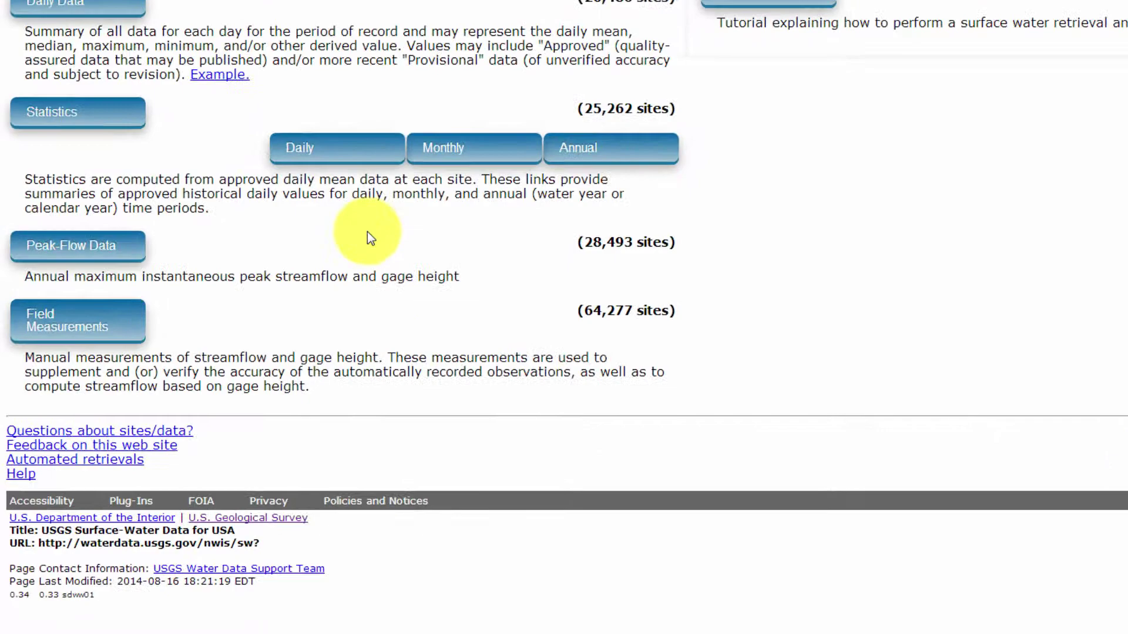
pyautogui.scroll(3, 367, 231)
# Open the Daily Data site search and tick State/Territory as a site location criterion
pyautogui.click(118, 115)
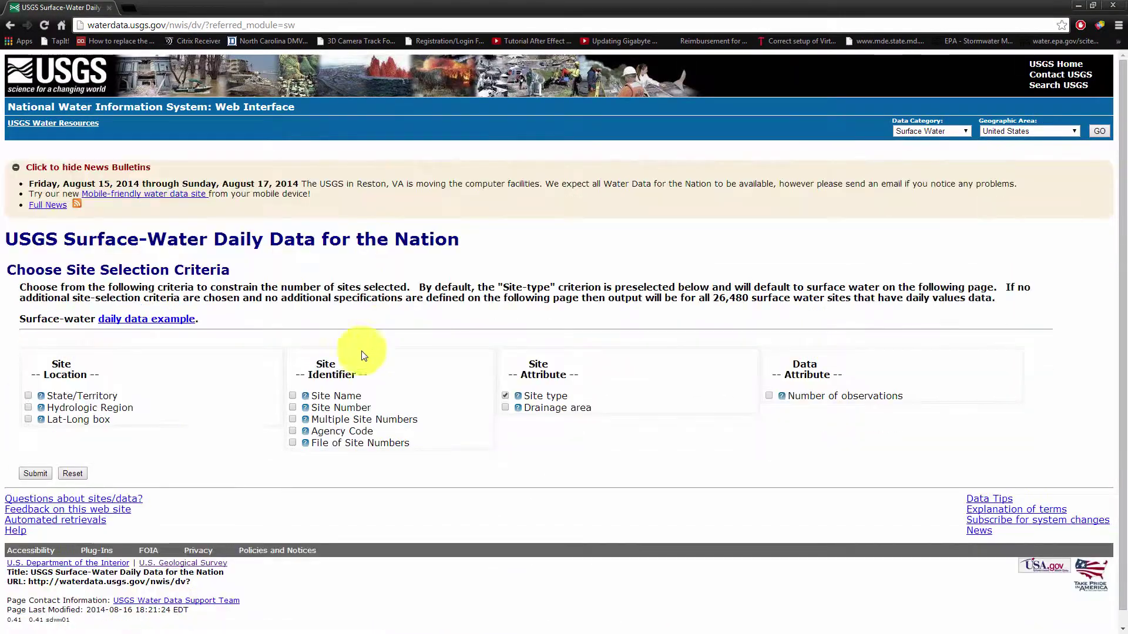
pyautogui.click(27, 396)
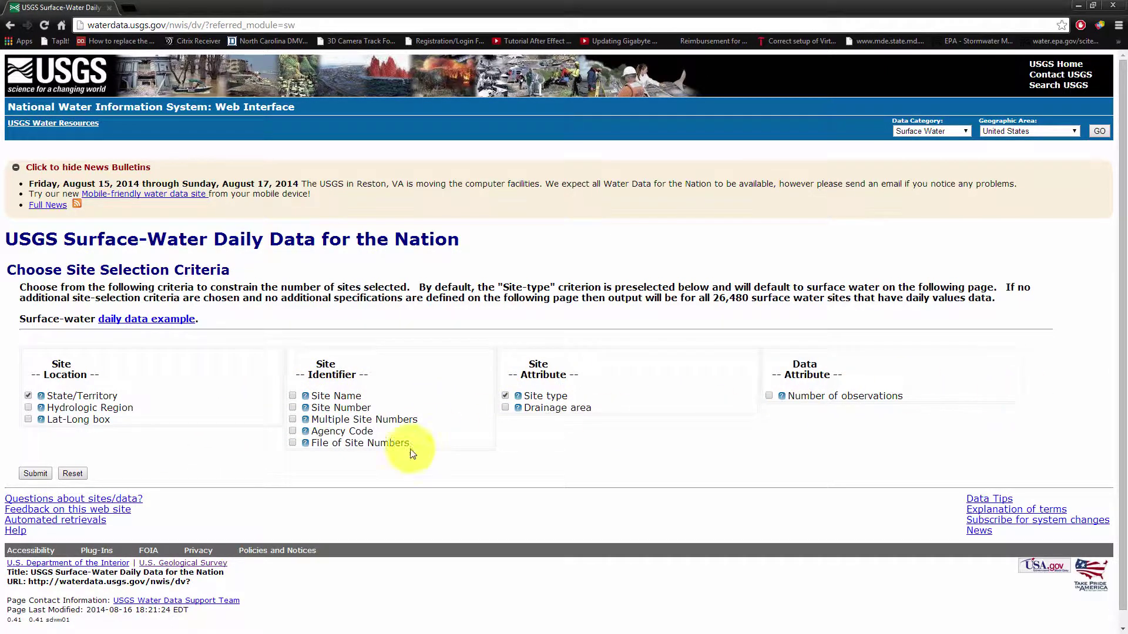
# Submit the chosen criteria and pick North Carolina in the State/Territory list
pyautogui.click(35, 473)
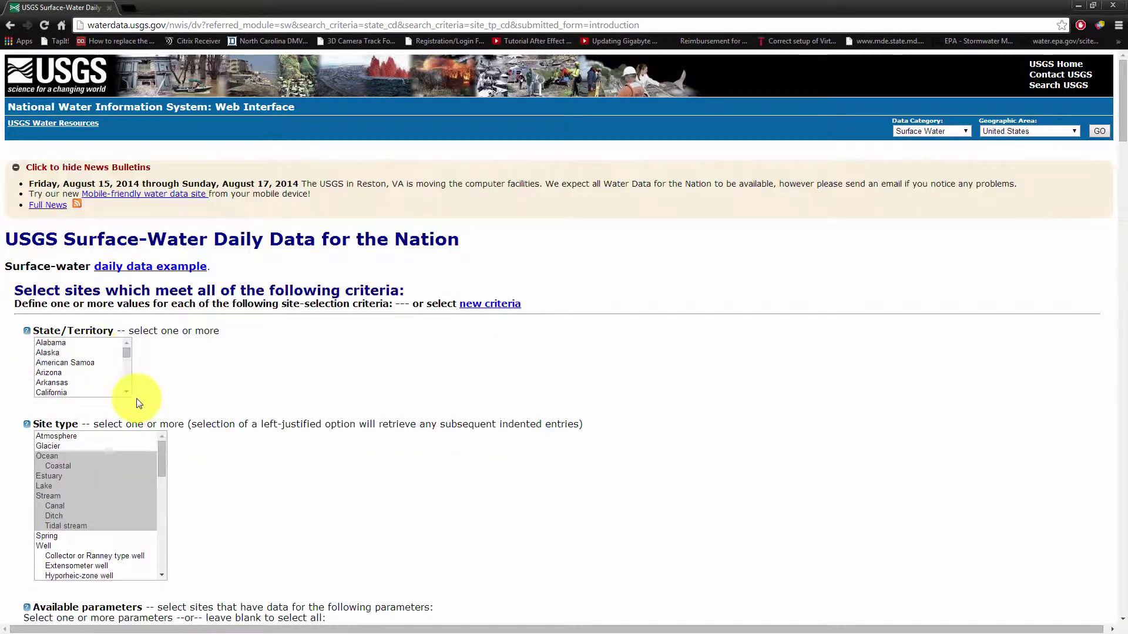
pyautogui.click(84, 365)
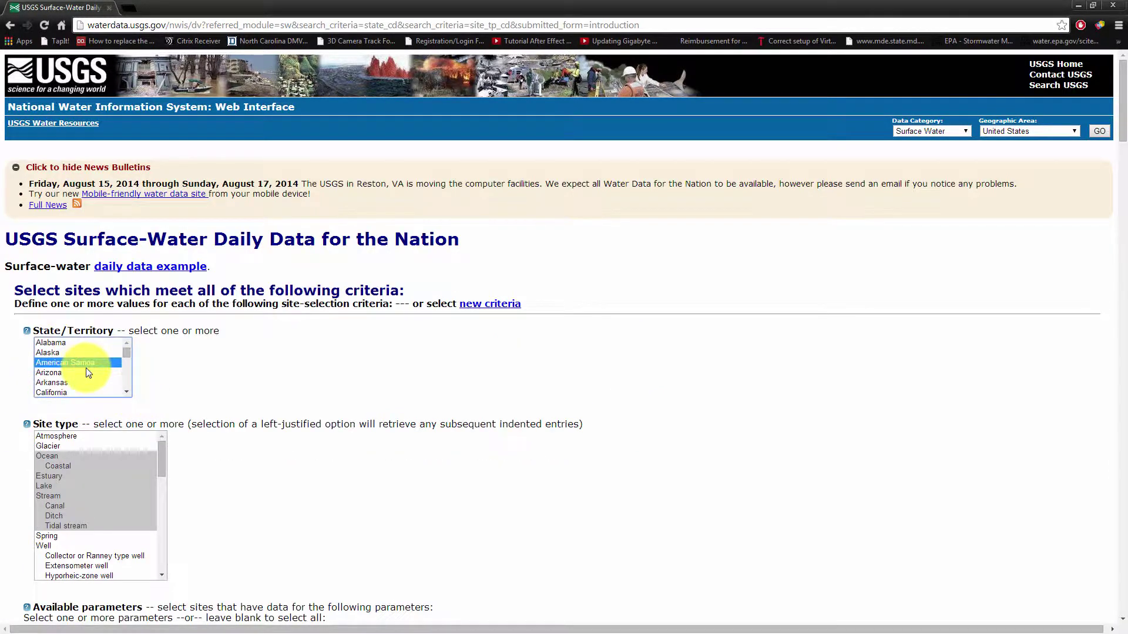
pyautogui.press('n')
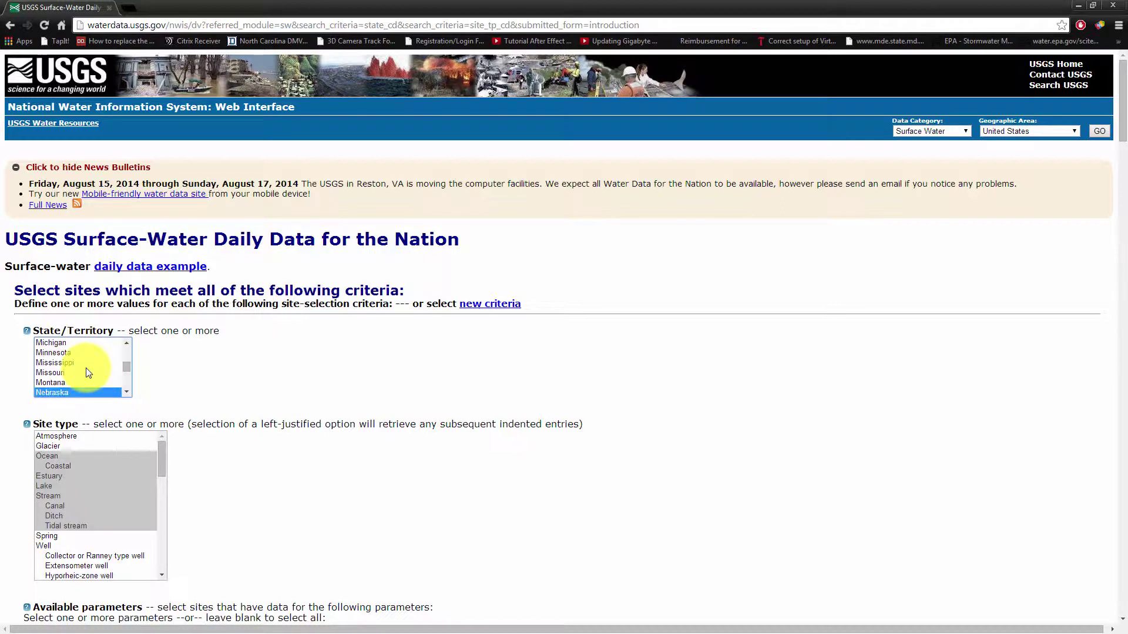
pyautogui.press('n')
pyautogui.press('n')
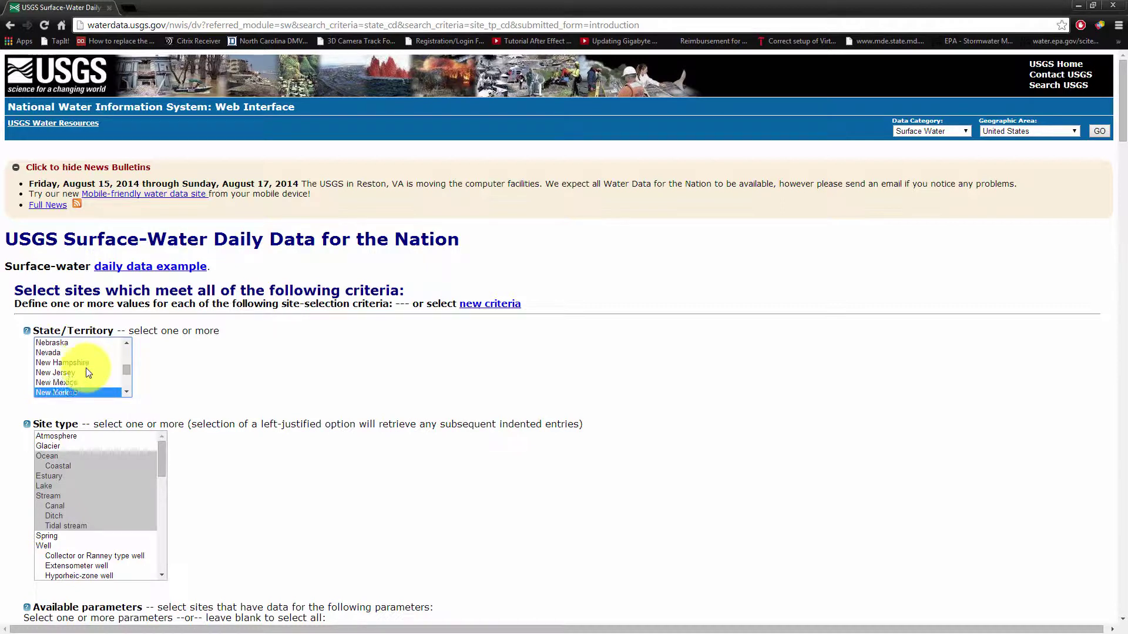
pyautogui.click(182, 373)
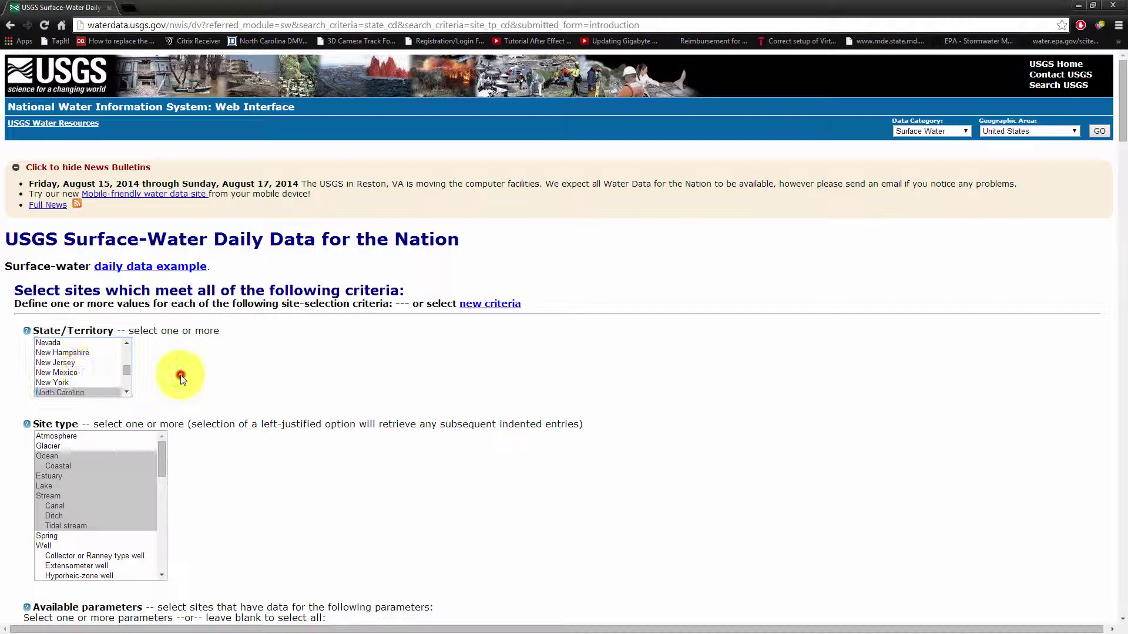
pyautogui.scroll(-3, 188, 375)
pyautogui.scroll(-6, 239, 307)
pyautogui.scroll(6, 249, 316)
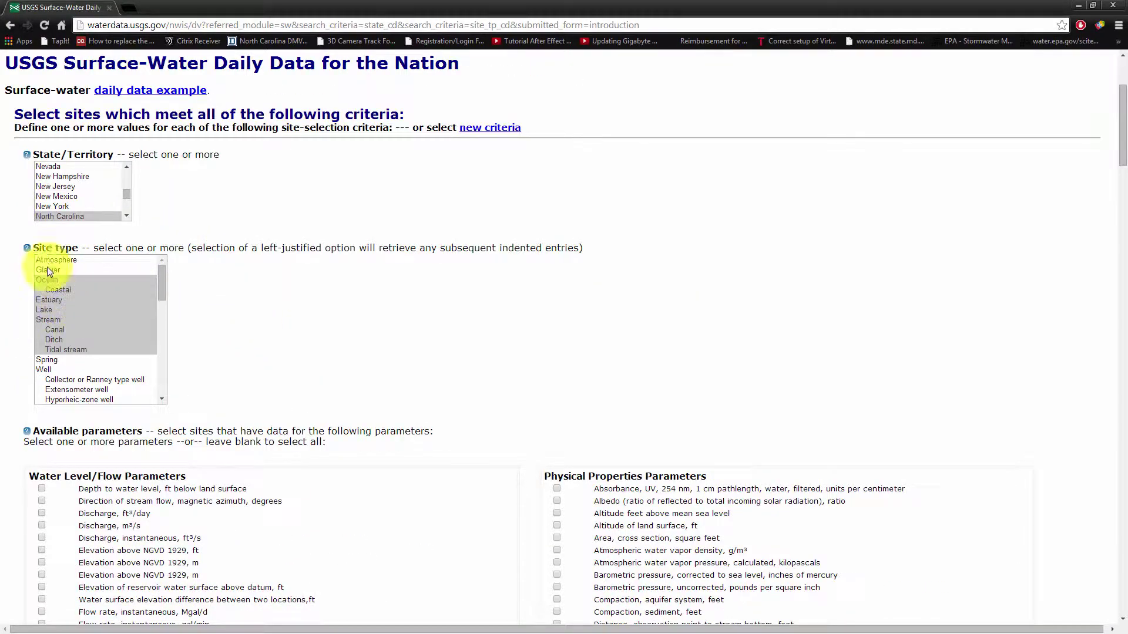
pyautogui.scroll(-3, 265, 294)
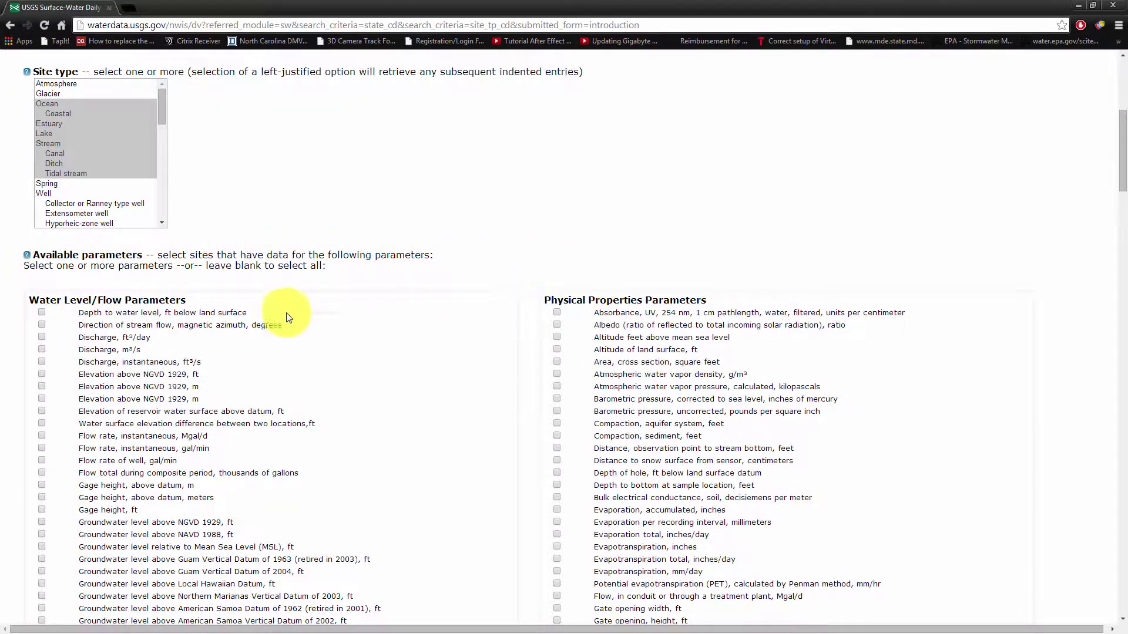
pyautogui.scroll(-10, 206, 335)
pyautogui.scroll(7, 176, 332)
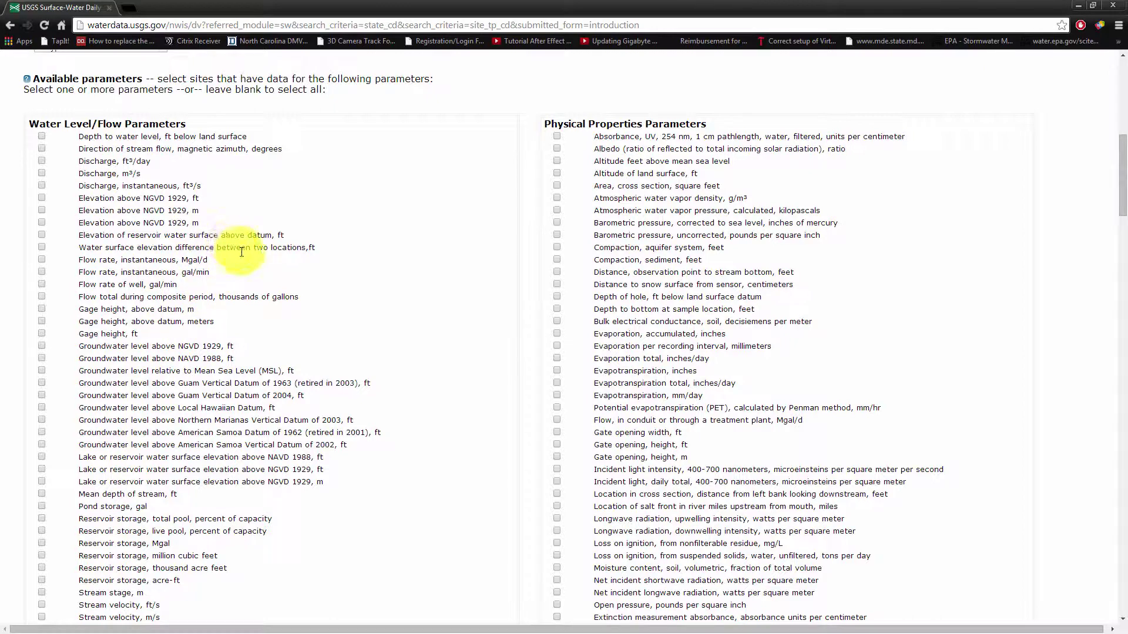
pyautogui.scroll(3, 242, 252)
# Tick Discharge, ft³/day and the meteorological Precipitation, in as required available parameters
pyautogui.scroll(3, 238, 265)
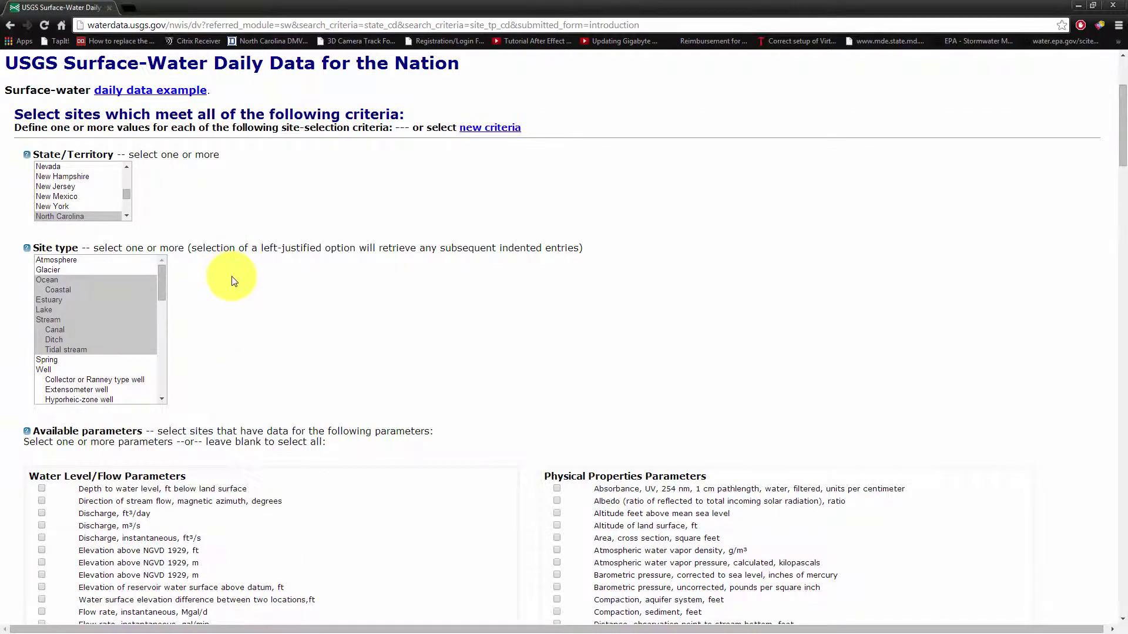
pyautogui.scroll(-3, 232, 278)
pyautogui.scroll(-3, 244, 297)
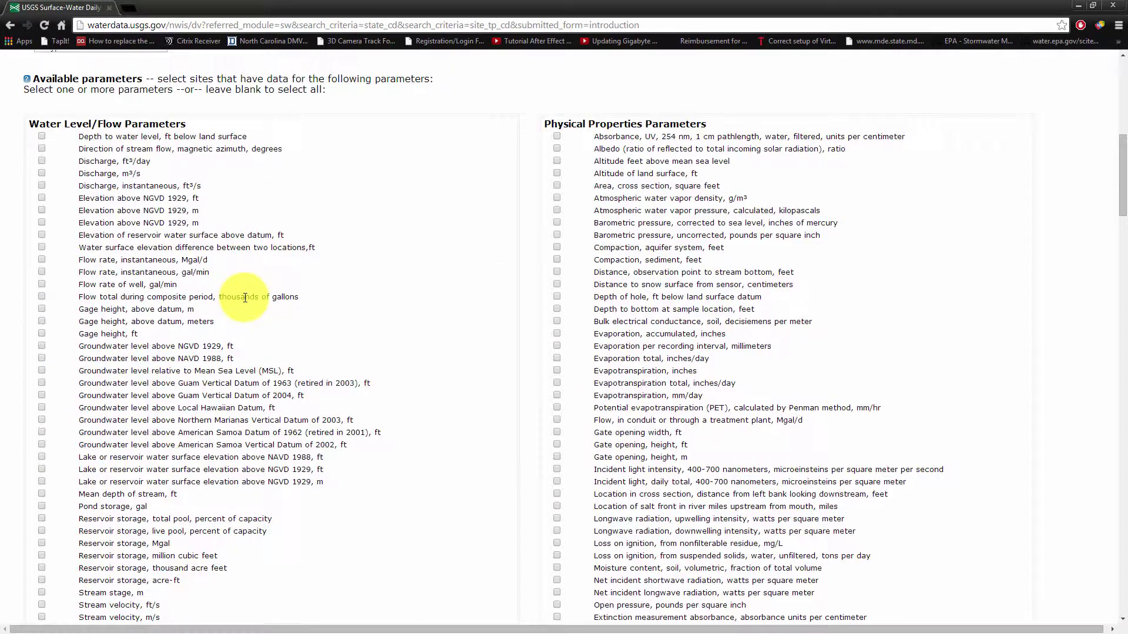
pyautogui.click(41, 161)
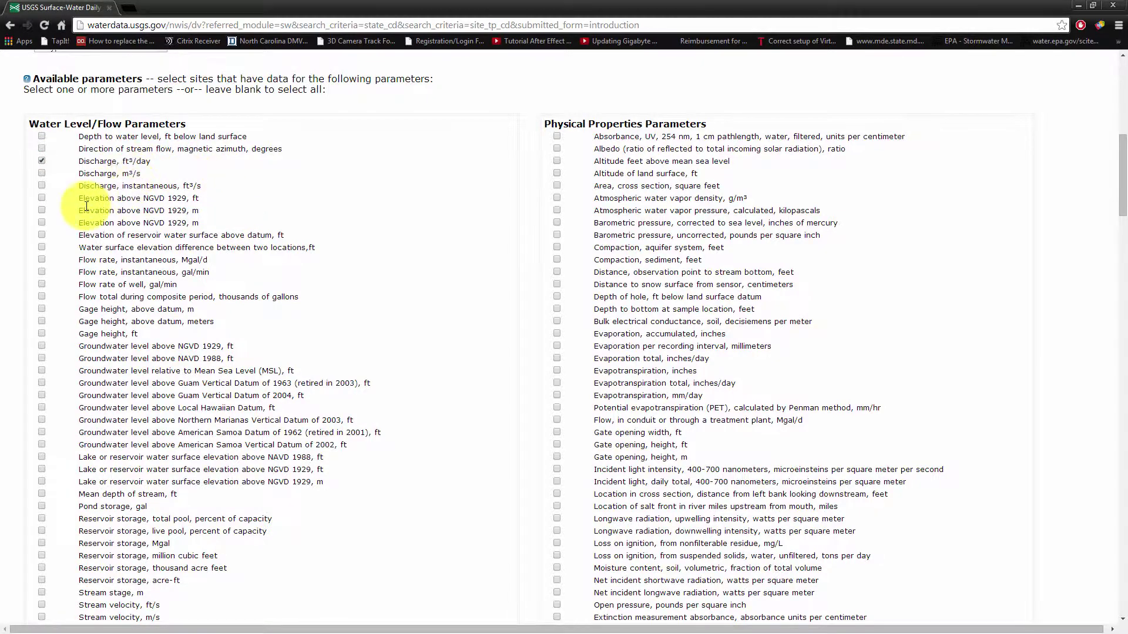
pyautogui.scroll(-20, 192, 217)
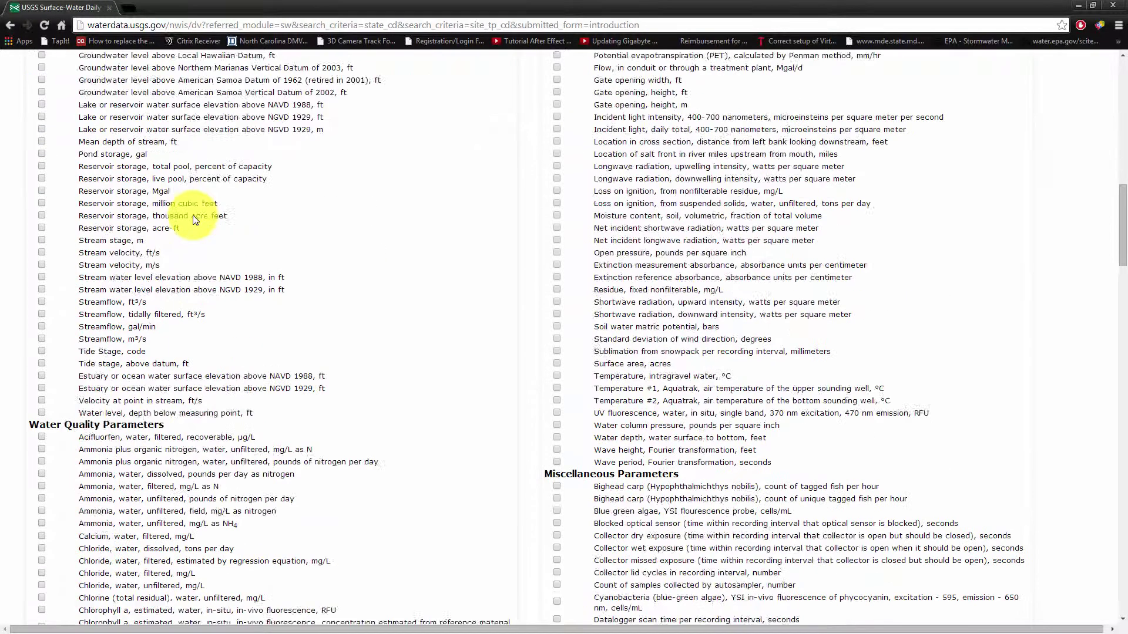
pyautogui.scroll(8, 125, 239)
pyautogui.scroll(6, 131, 241)
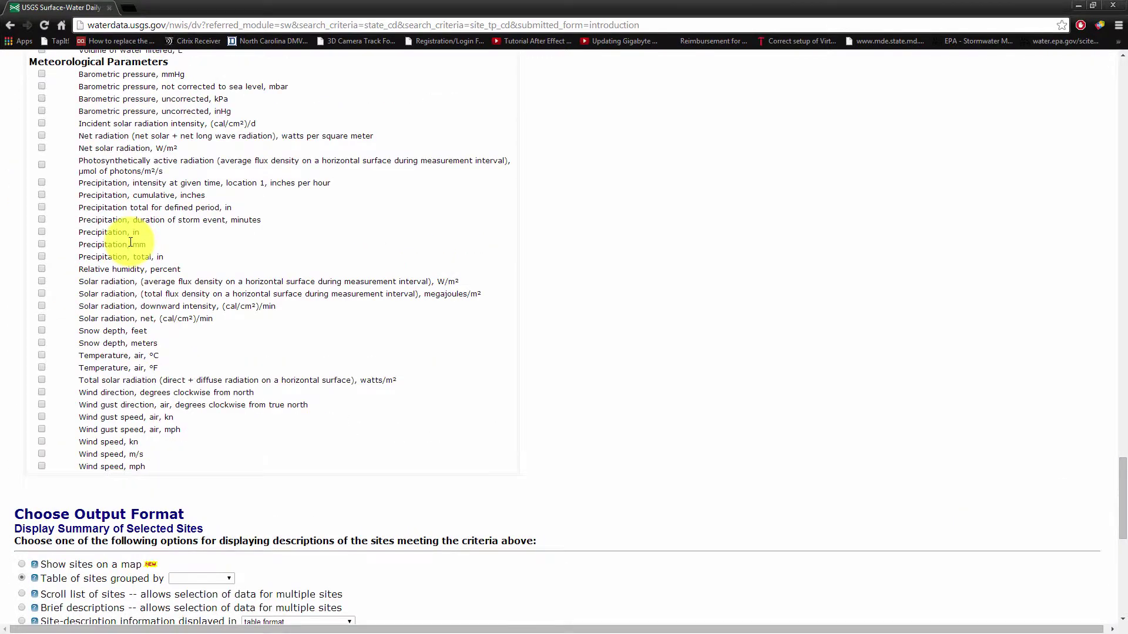
pyautogui.scroll(-3, 124, 258)
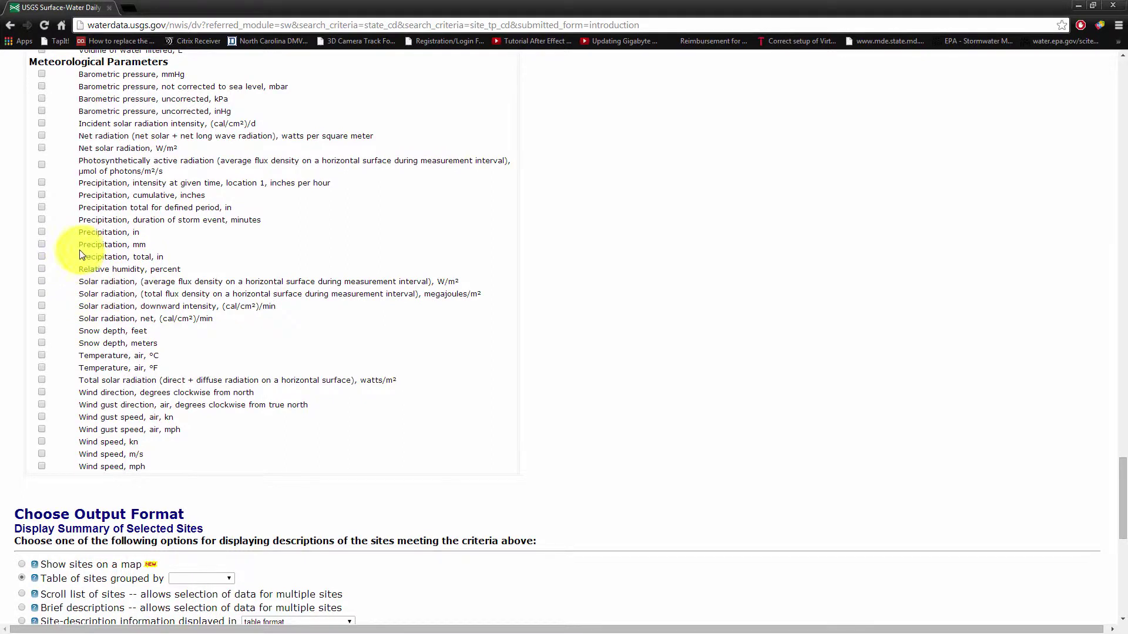
pyautogui.click(42, 232)
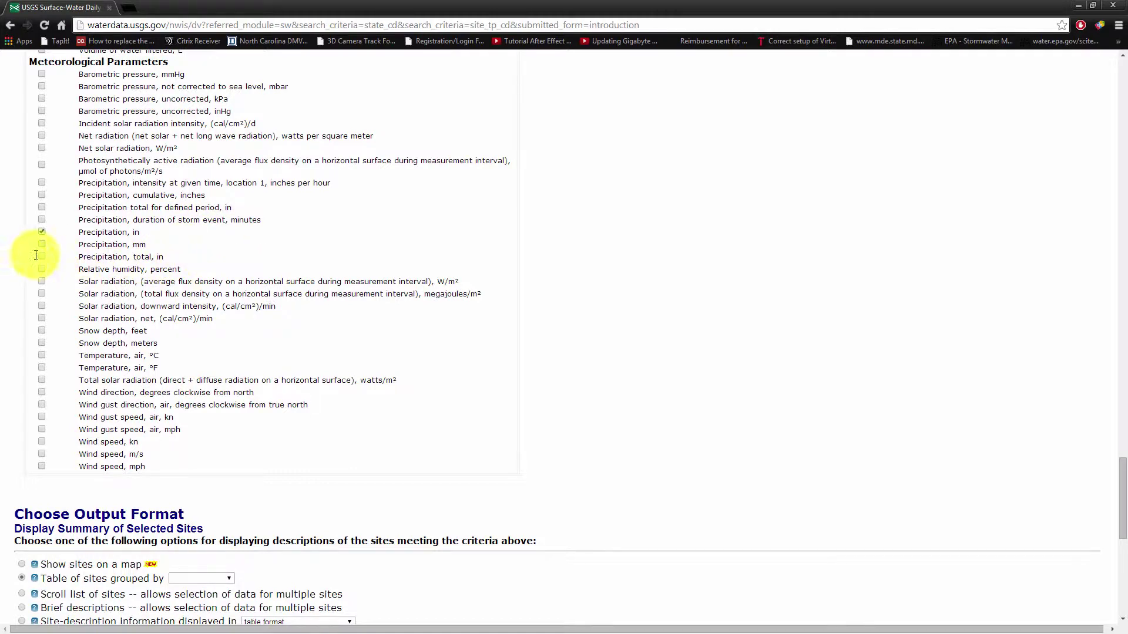
# Submit the daily-data site search to list the 81 matching North Carolina sites
pyautogui.scroll(-3, 182, 288)
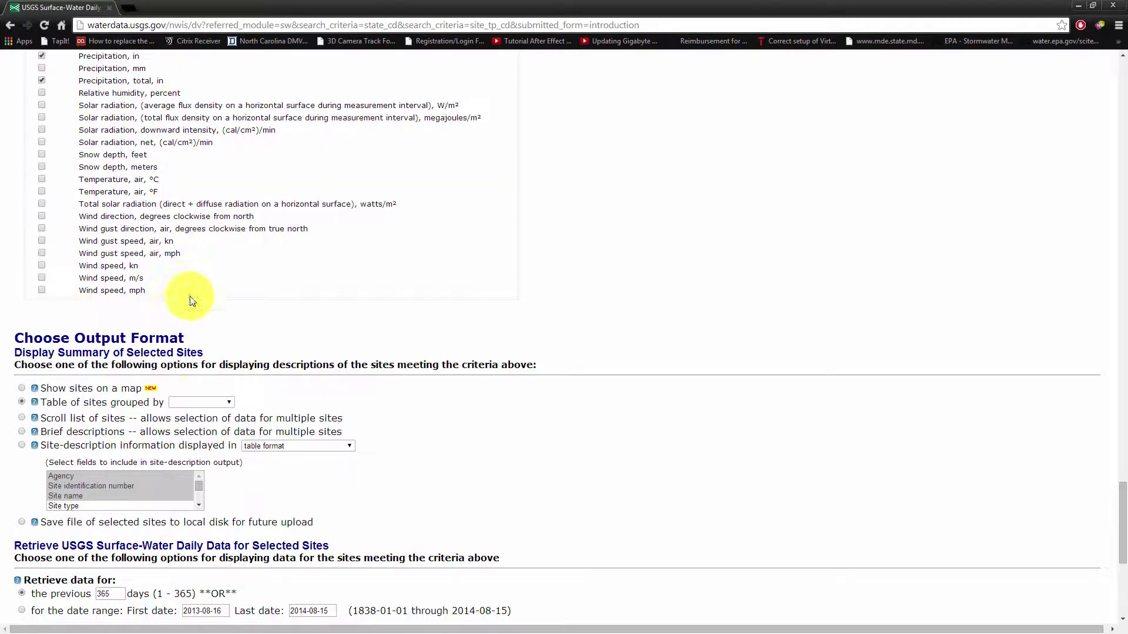
pyautogui.scroll(-3, 92, 406)
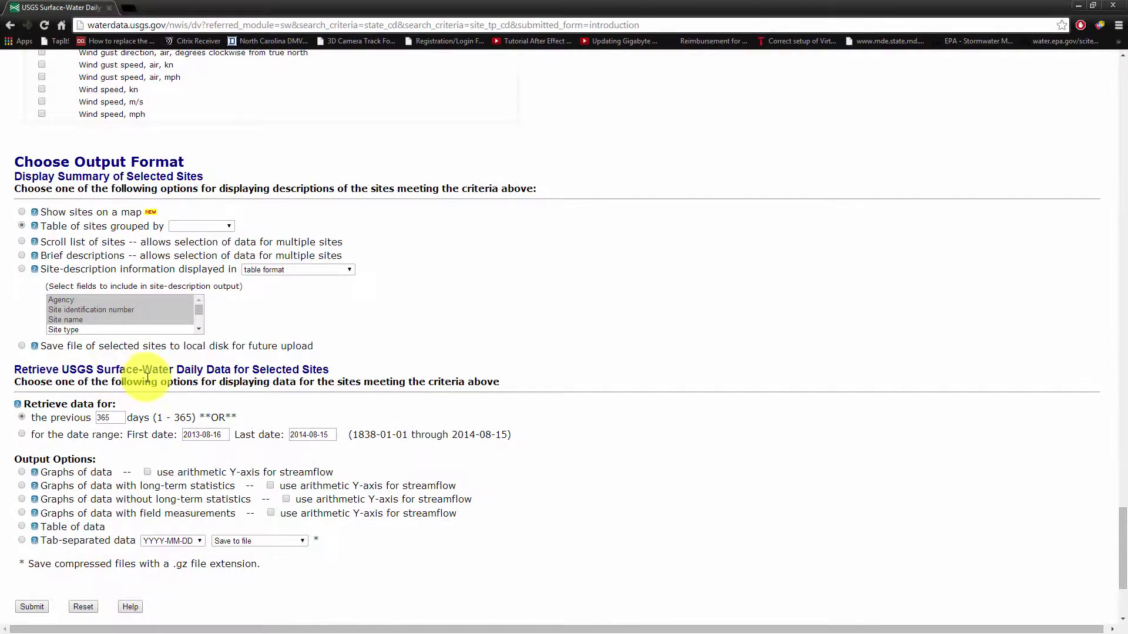
pyautogui.scroll(-3, 147, 394)
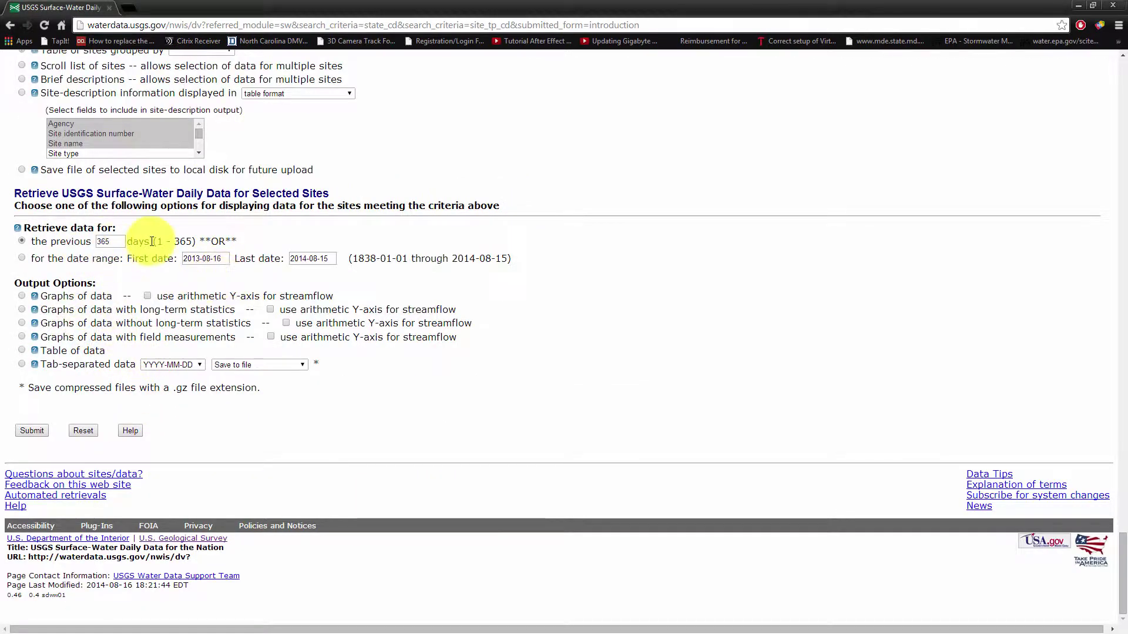
pyautogui.scroll(3, 128, 256)
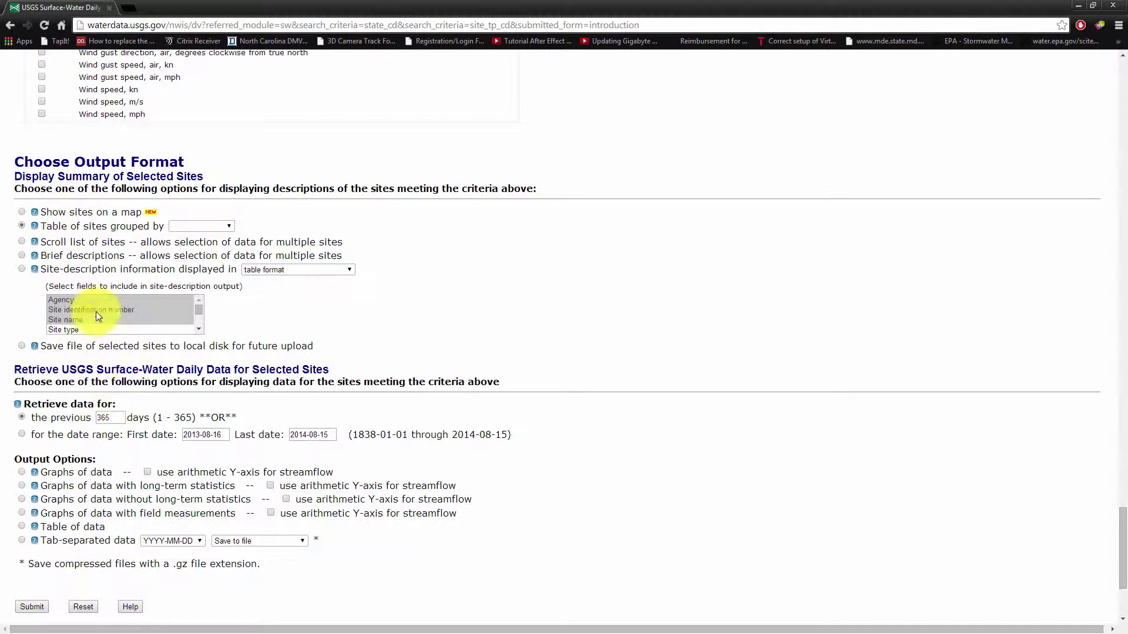
pyautogui.scroll(-3, 177, 362)
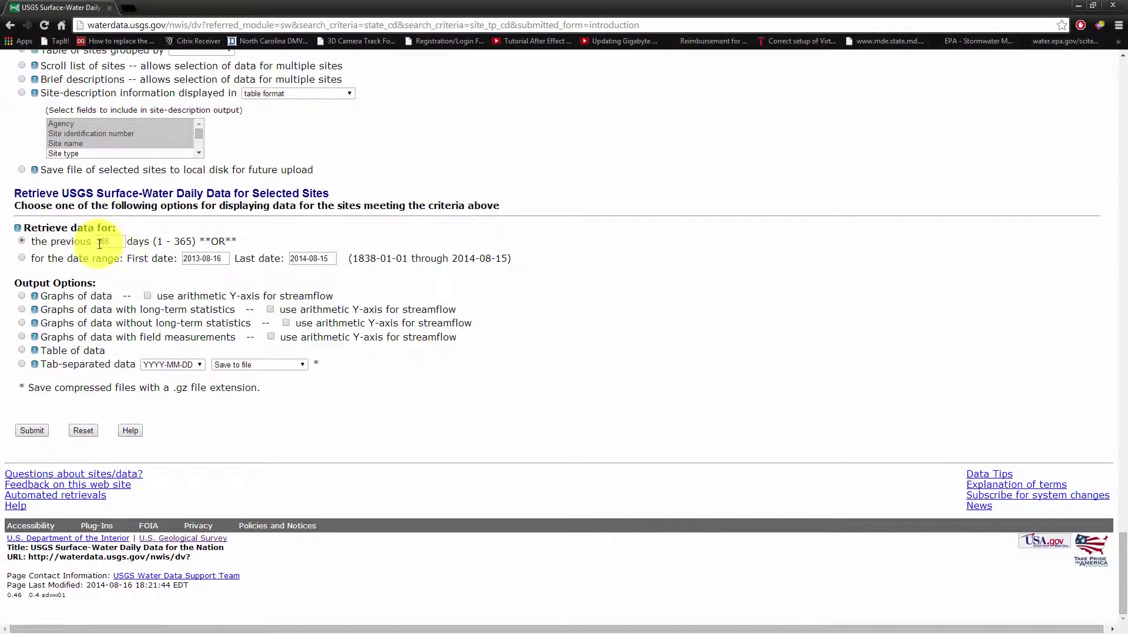
pyautogui.click(32, 431)
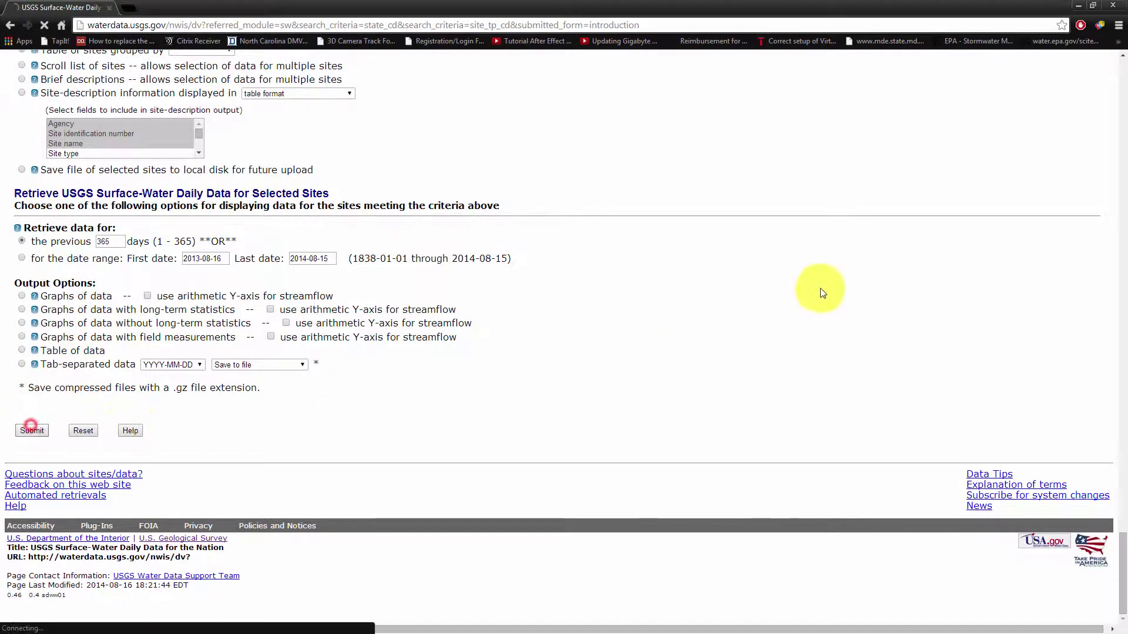
pyautogui.scroll(-5, 398, 277)
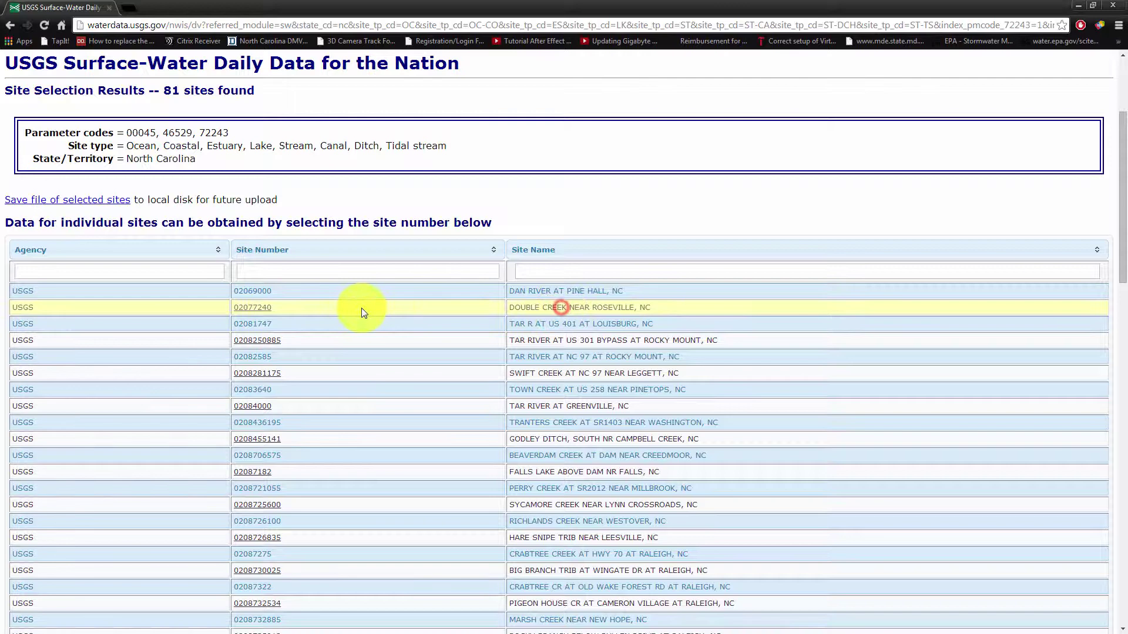
pyautogui.click(260, 313)
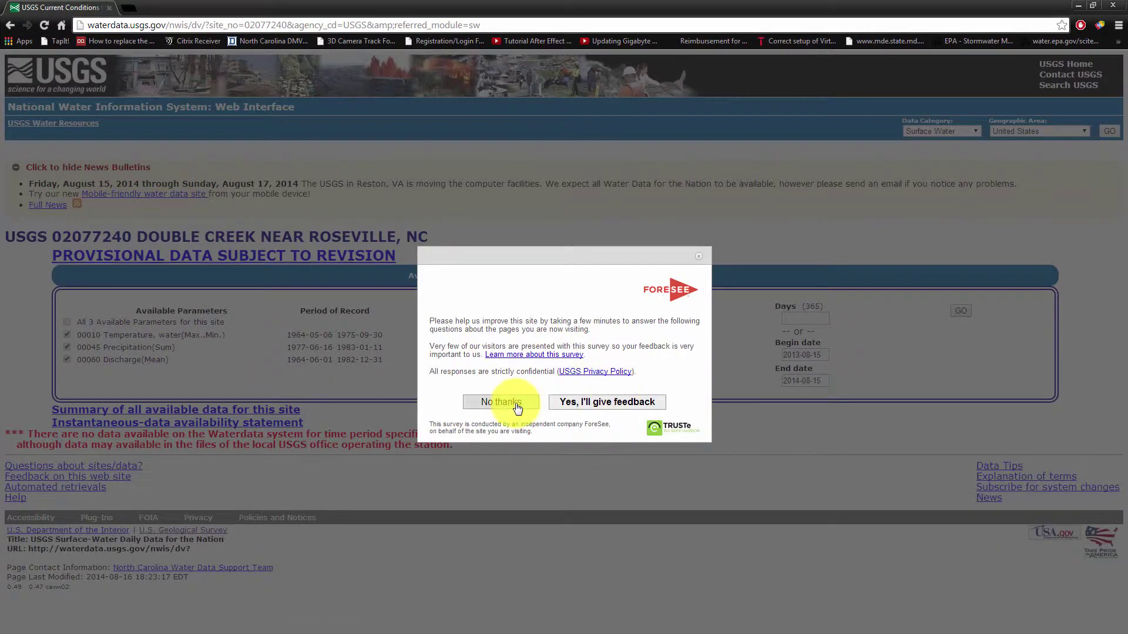
pyautogui.click(501, 402)
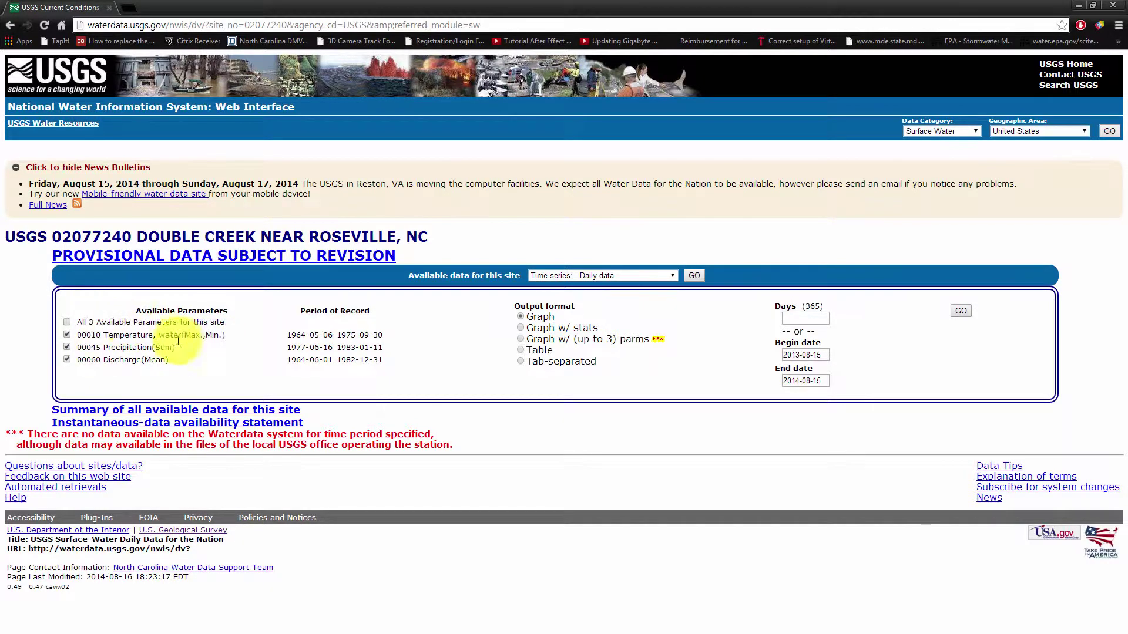
pyautogui.hotkey('alt', 'Left')
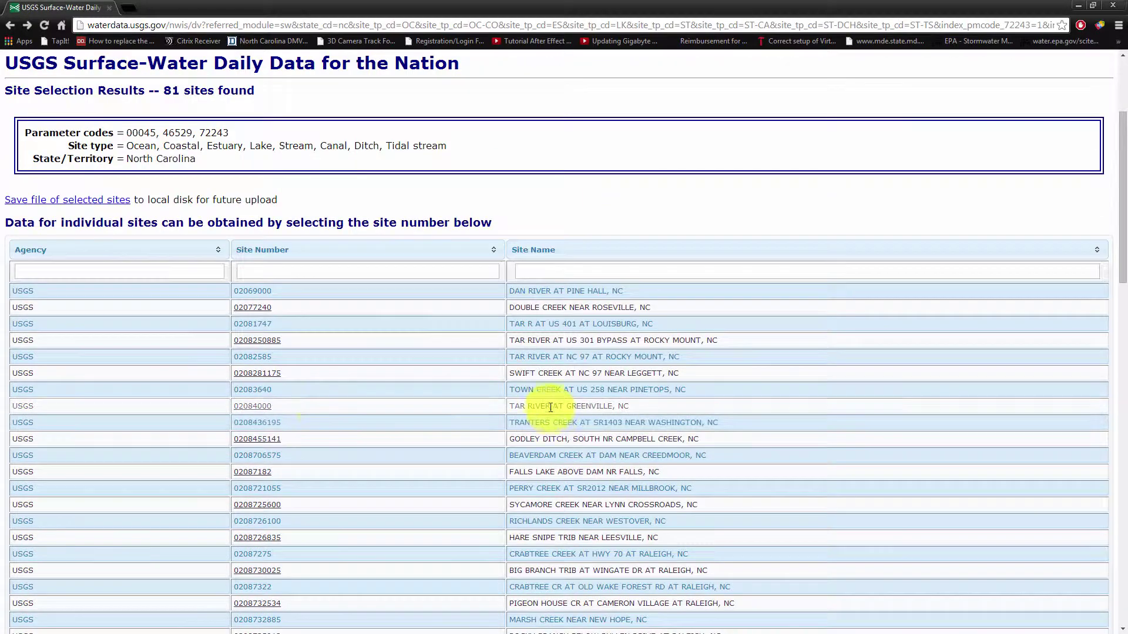
pyautogui.click(247, 408)
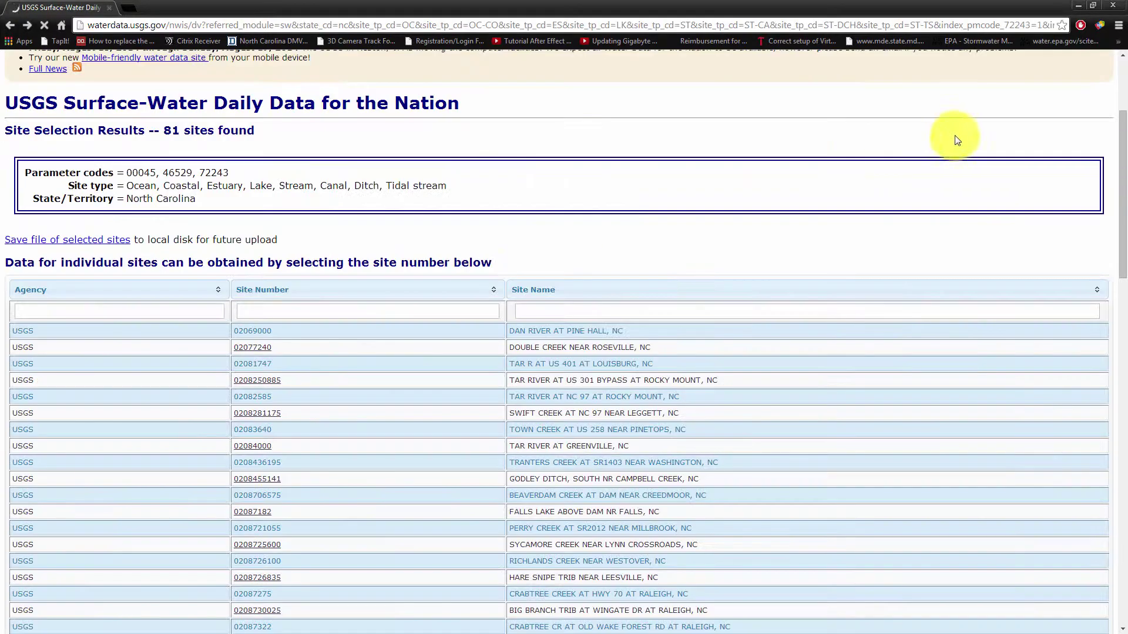
pyautogui.hotkey('alt', 'Left')
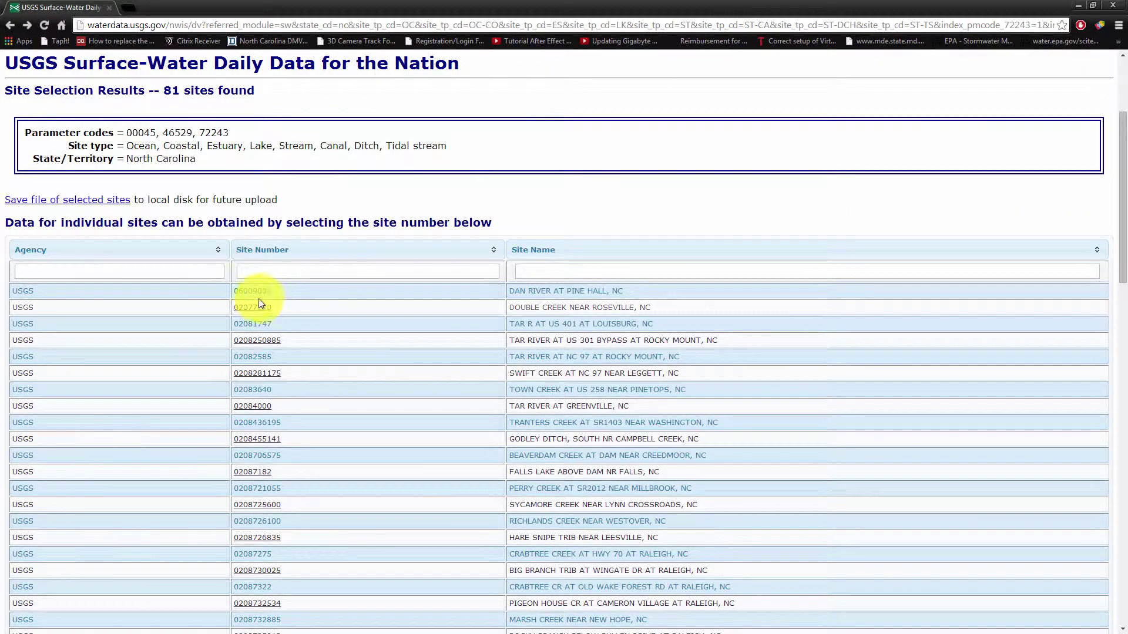
# Open site 02069000 Dan River at Pine Hall, review its period of record, and choose Graph w/ meas
pyautogui.click(252, 292)
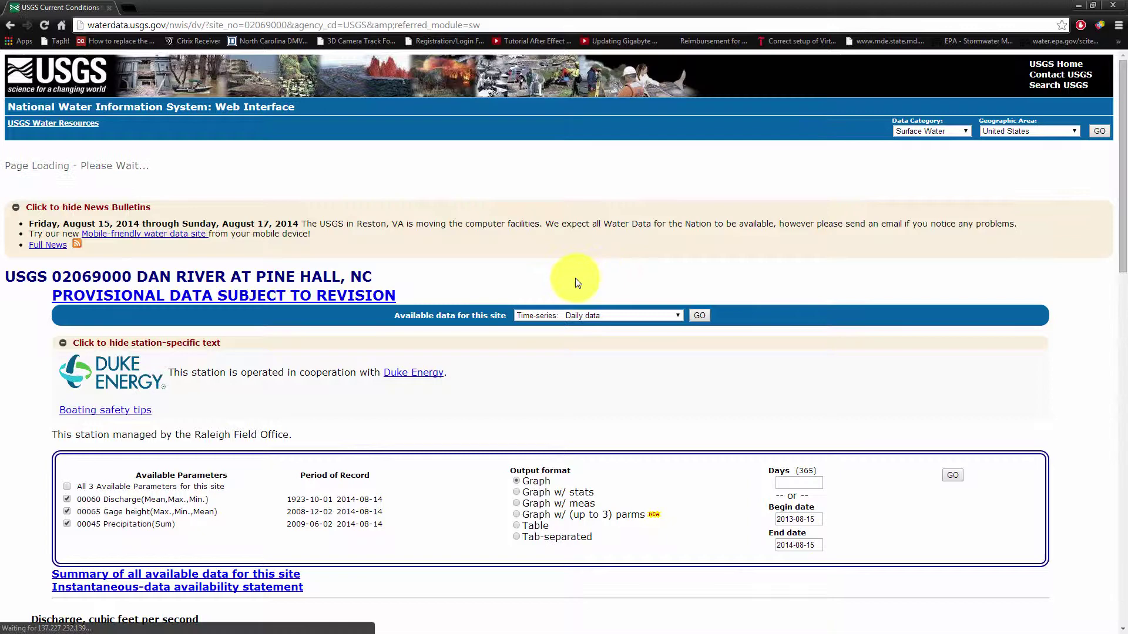
pyautogui.scroll(-6, 588, 282)
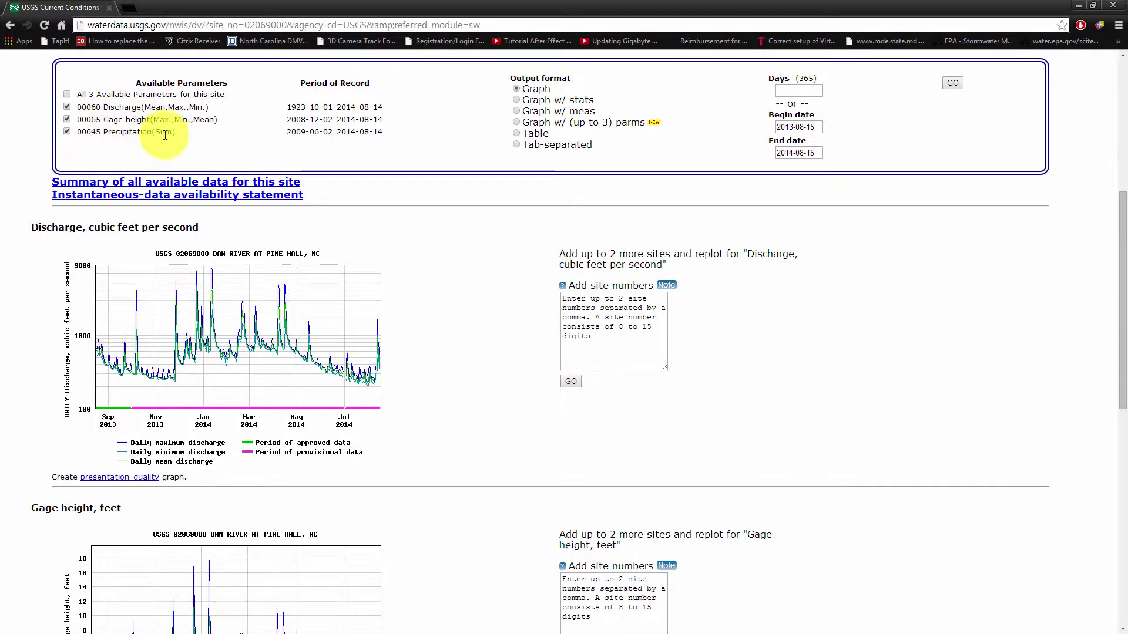
pyautogui.scroll(5, 244, 151)
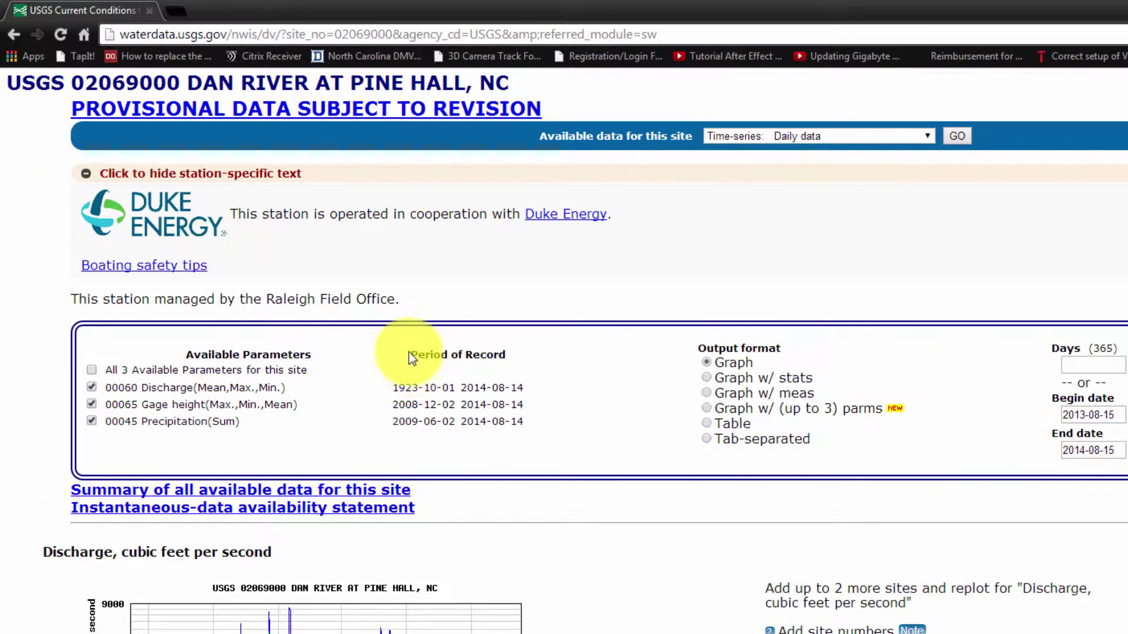
pyautogui.moveTo(411, 356); pyautogui.dragTo(540, 365)
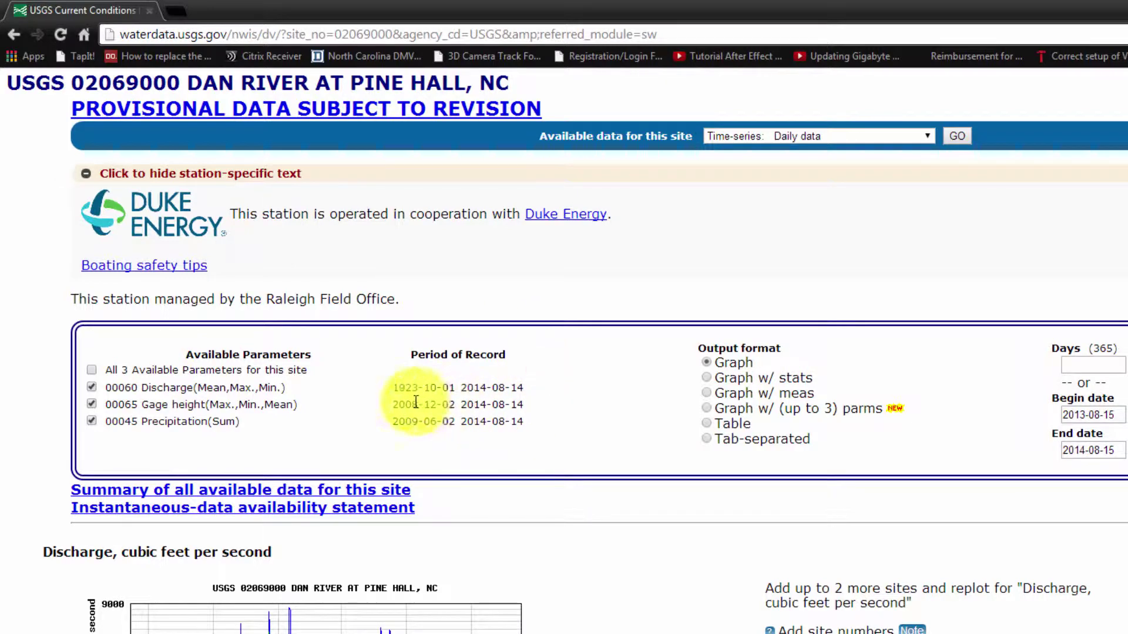
pyautogui.moveTo(397, 390); pyautogui.dragTo(565, 425)
pyautogui.click(566, 420)
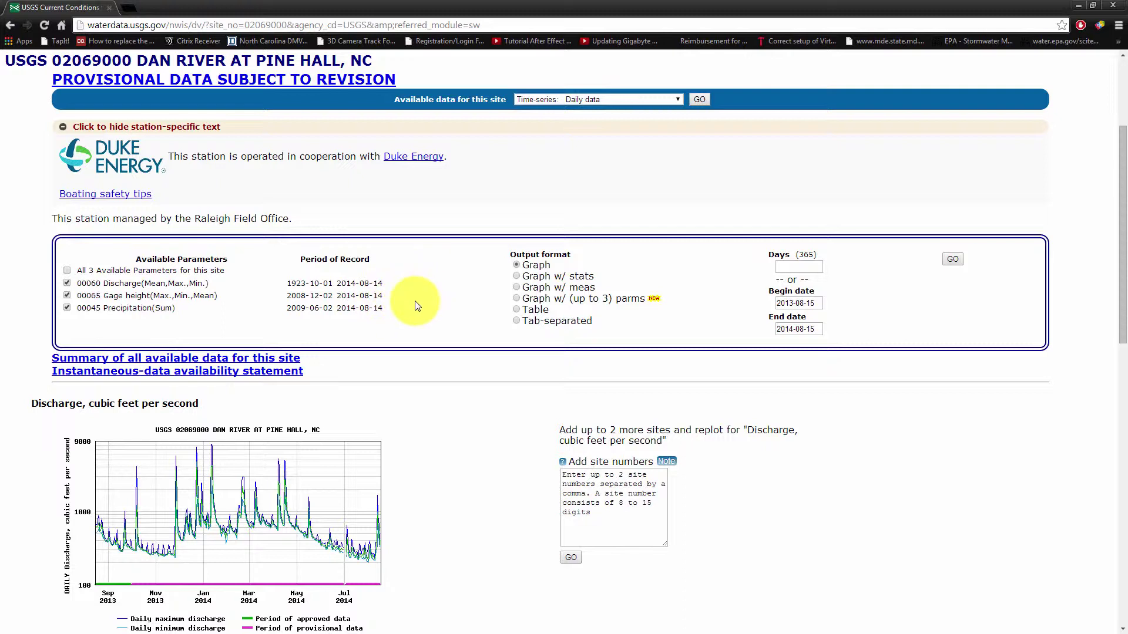
pyautogui.click(517, 276)
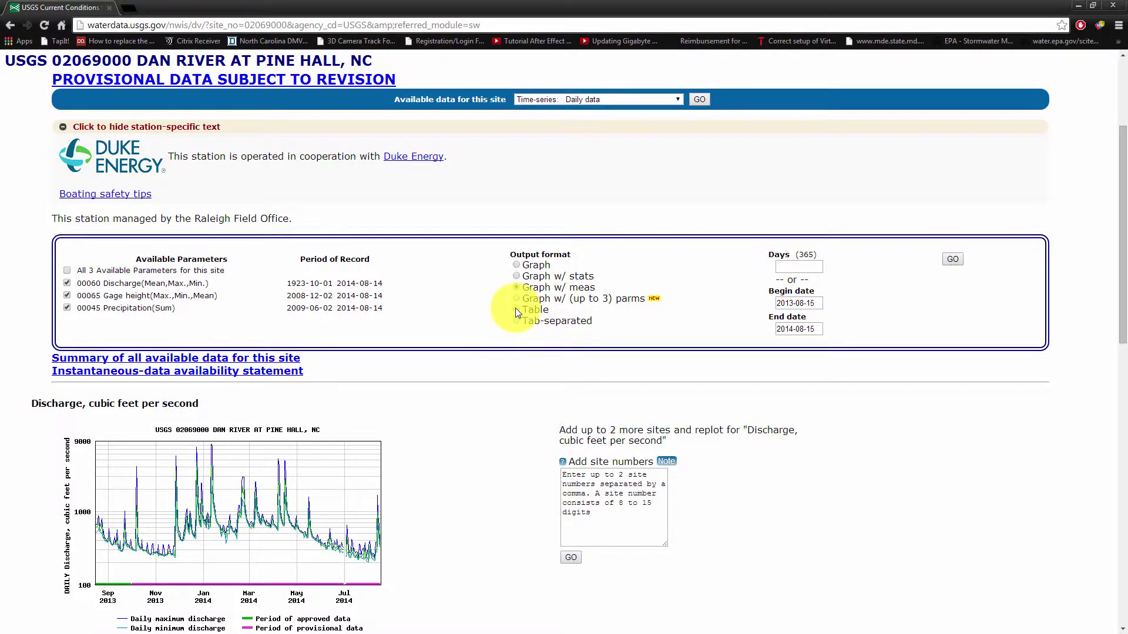
# Choose tab-separated output and check the dates 2013-08-15 through 2014-08-15
pyautogui.click(516, 310)
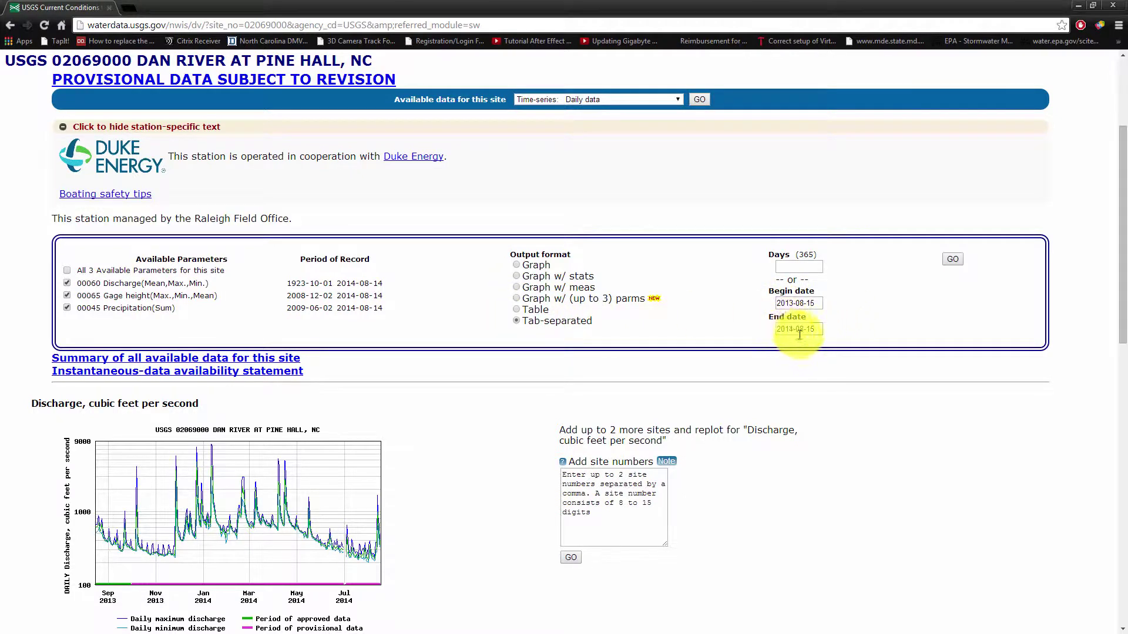
pyautogui.click(790, 330)
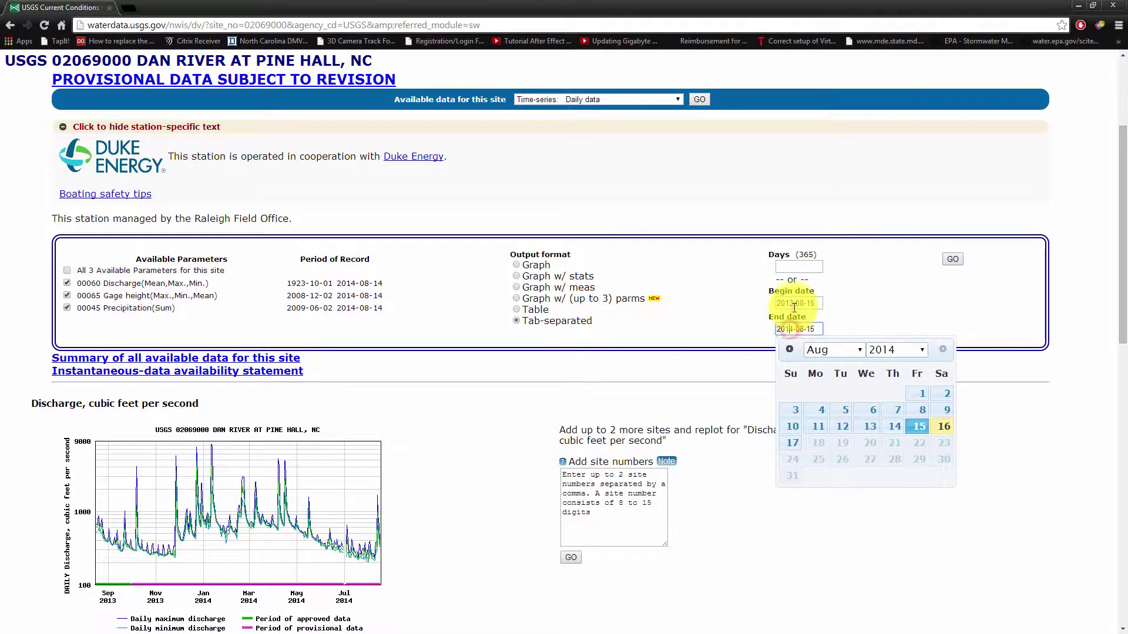
pyautogui.click(794, 305)
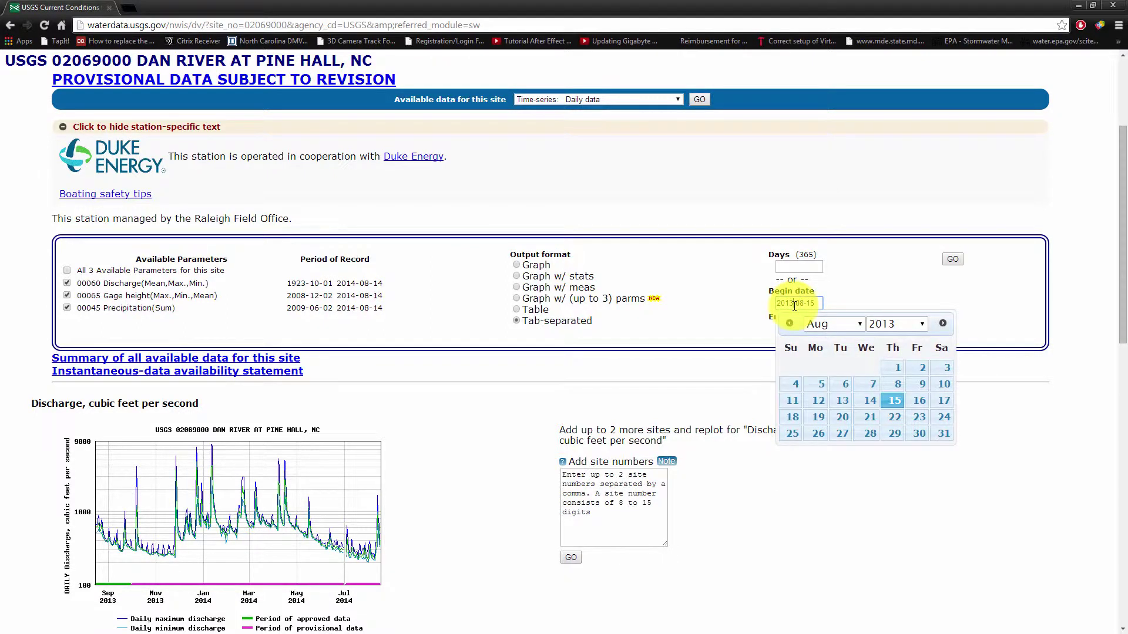
pyautogui.click(843, 295)
pyautogui.click(810, 329)
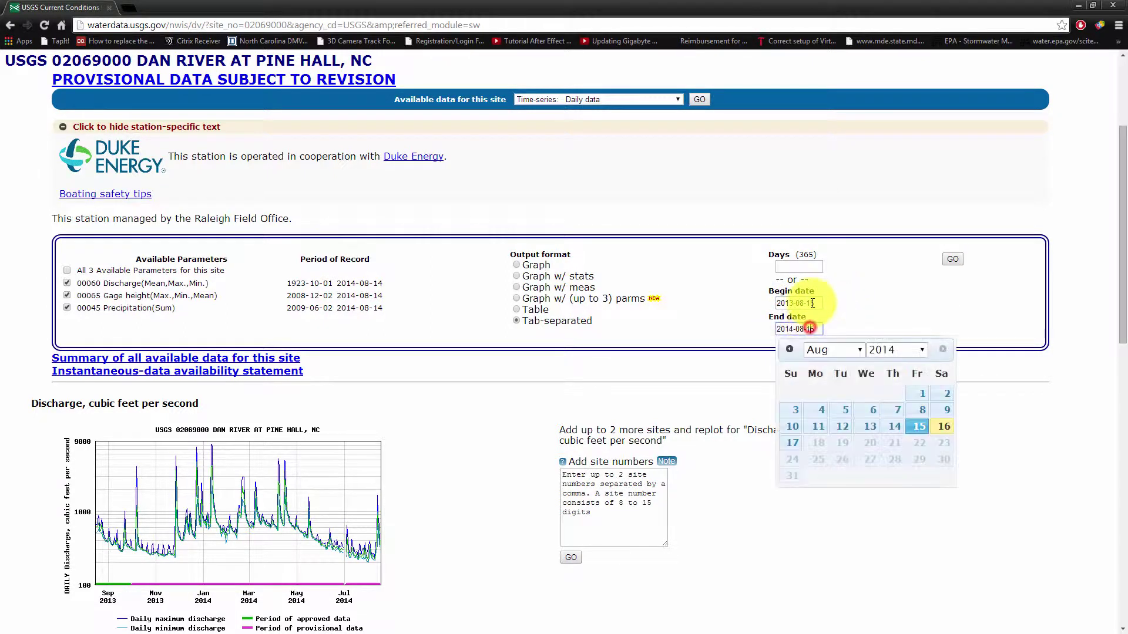
pyautogui.click(812, 304)
pyautogui.click(903, 283)
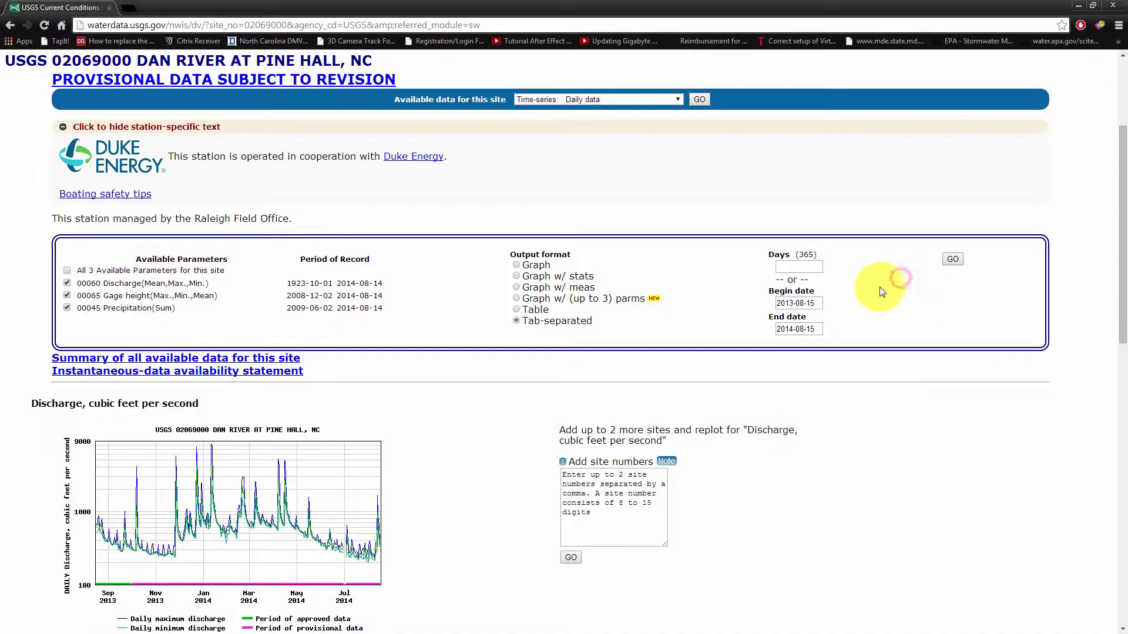
# Retrieve the year of Dan River daily values as tab-separated text with GO
pyautogui.scroll(-9, 692, 347)
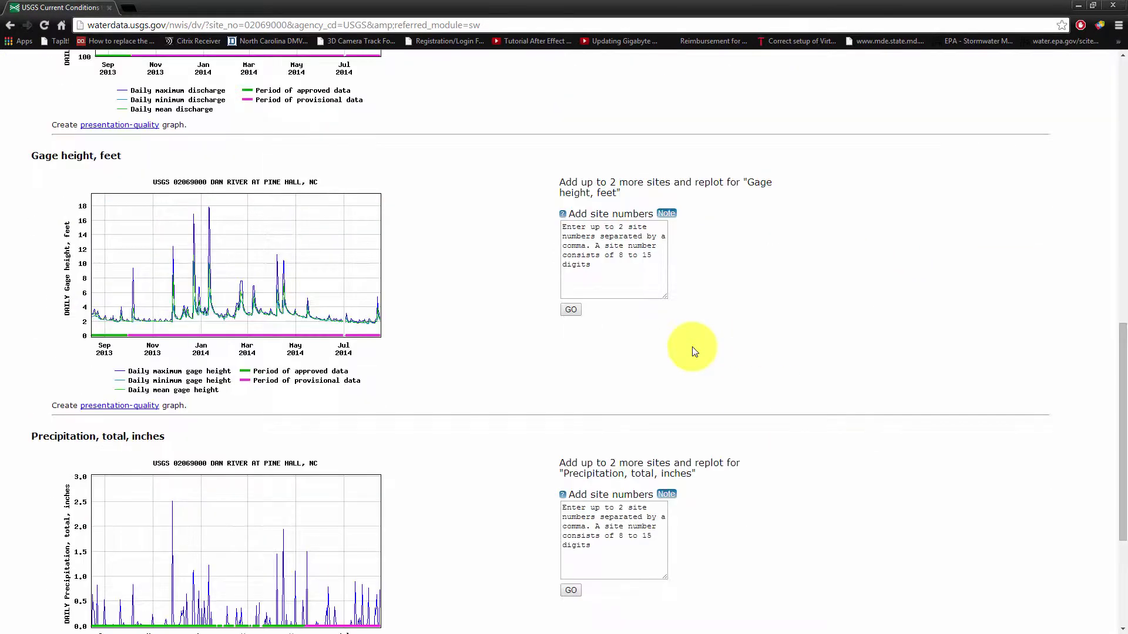
pyautogui.scroll(12, 685, 345)
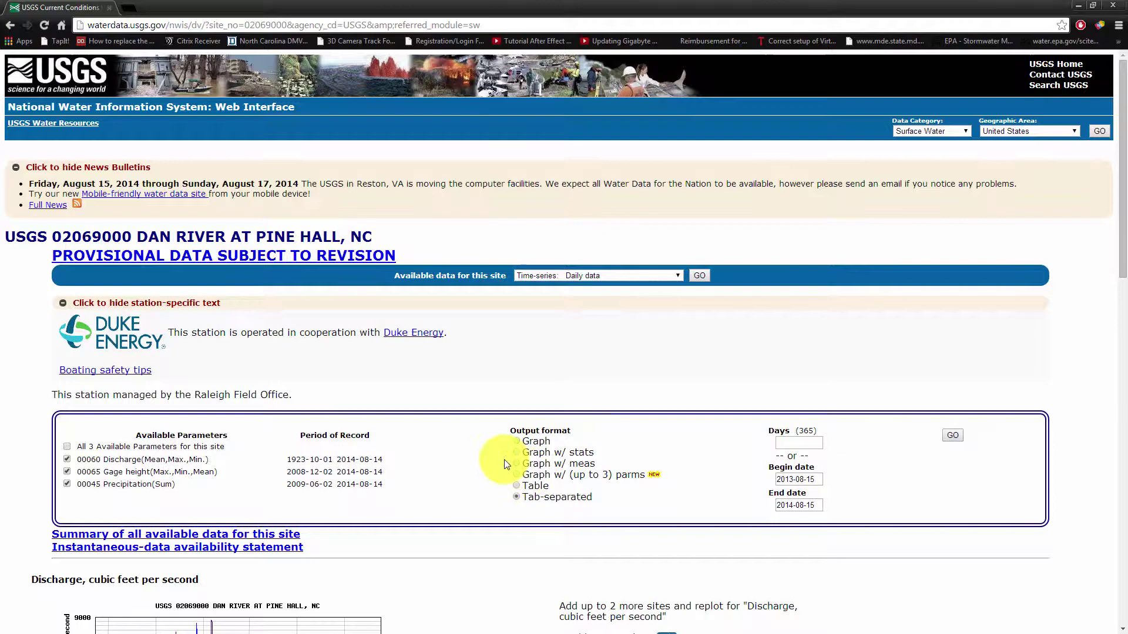
pyautogui.scroll(-15, 478, 461)
pyautogui.scroll(3, 504, 460)
pyautogui.scroll(9, 588, 379)
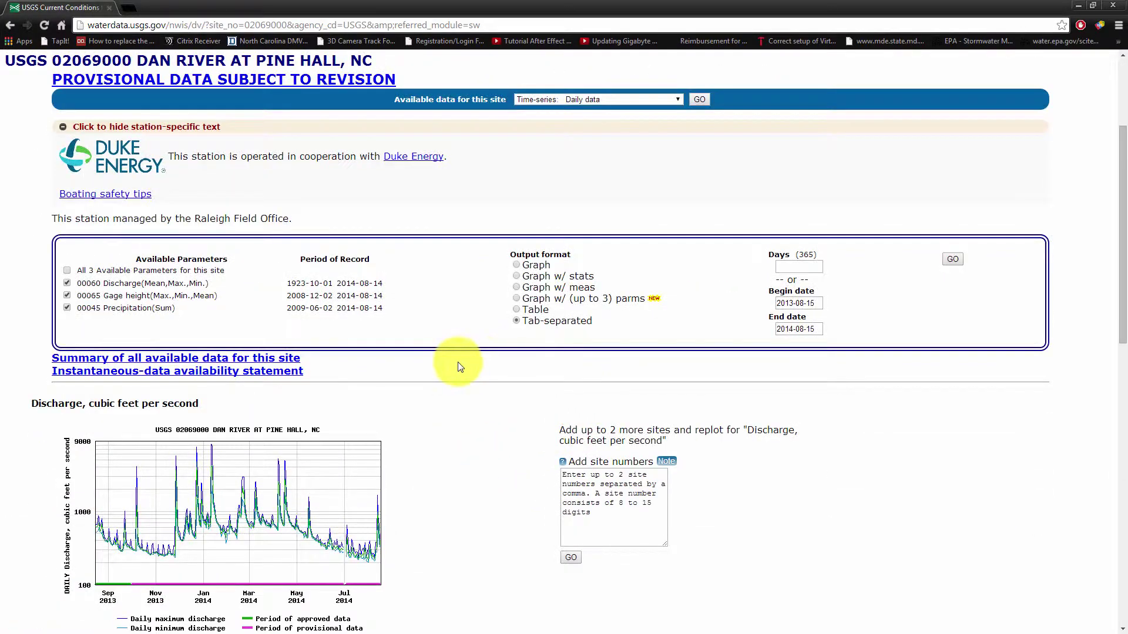
pyautogui.scroll(-3, 460, 367)
pyautogui.click(953, 83)
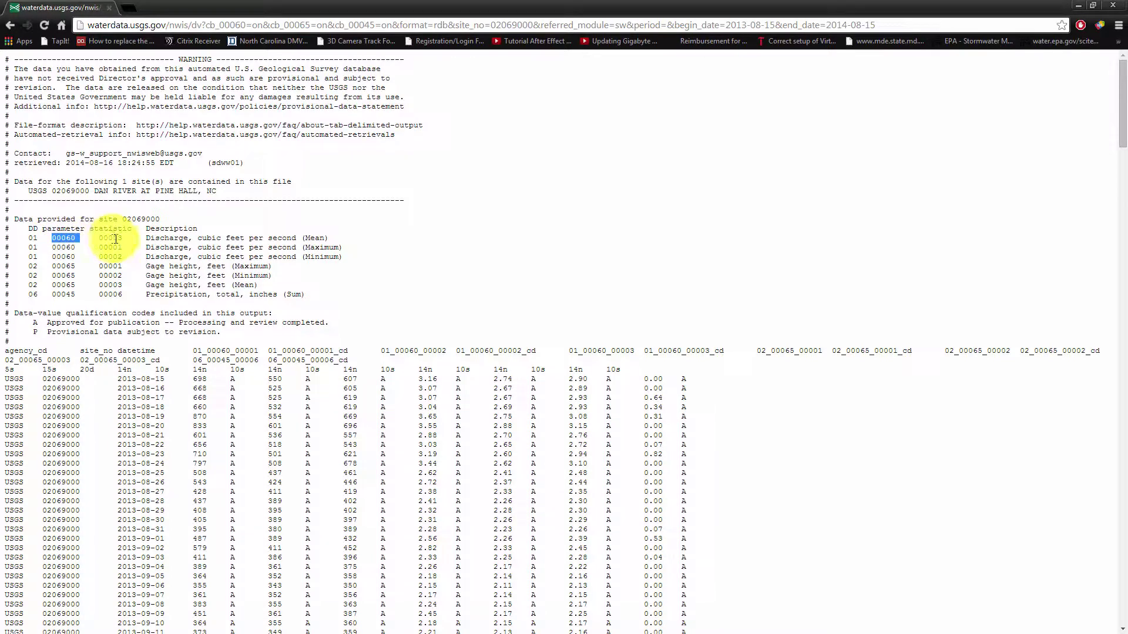
# Inspect the tab-separated daily rows, highlighting the 01_00060_00003 discharge column header
pyautogui.click(295, 235)
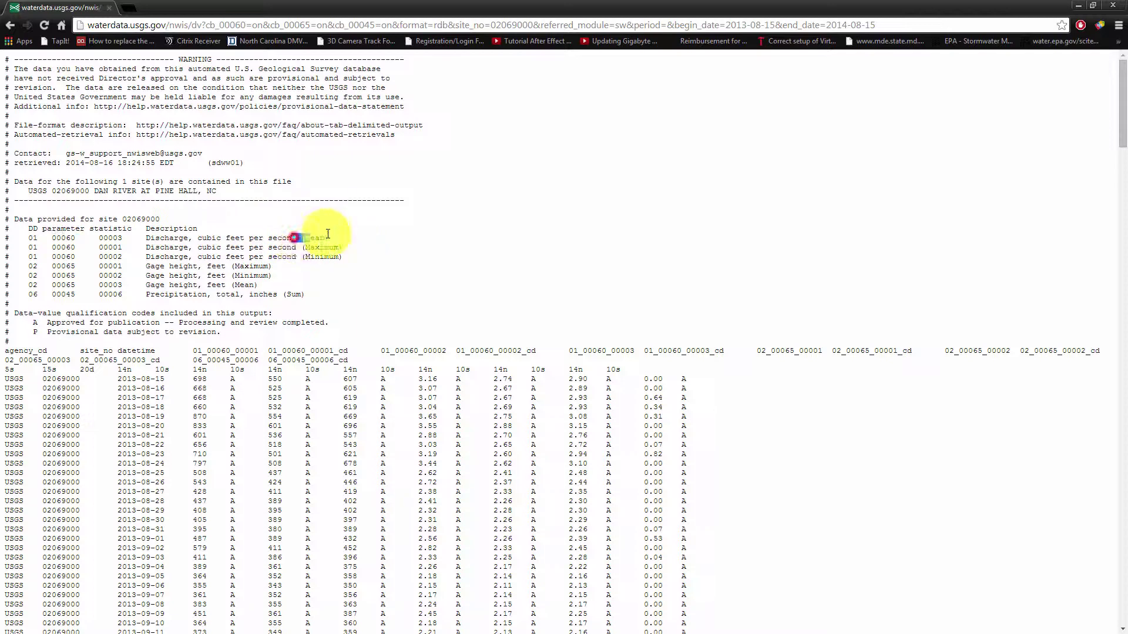
pyautogui.click(387, 243)
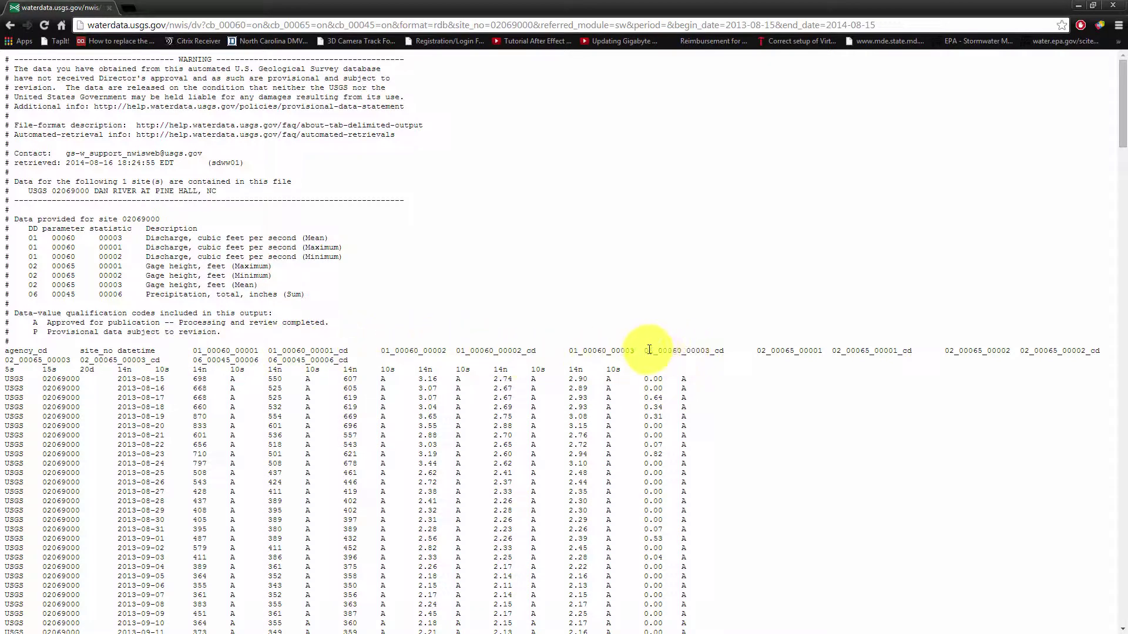
pyautogui.moveTo(570, 350); pyautogui.dragTo(644, 350)
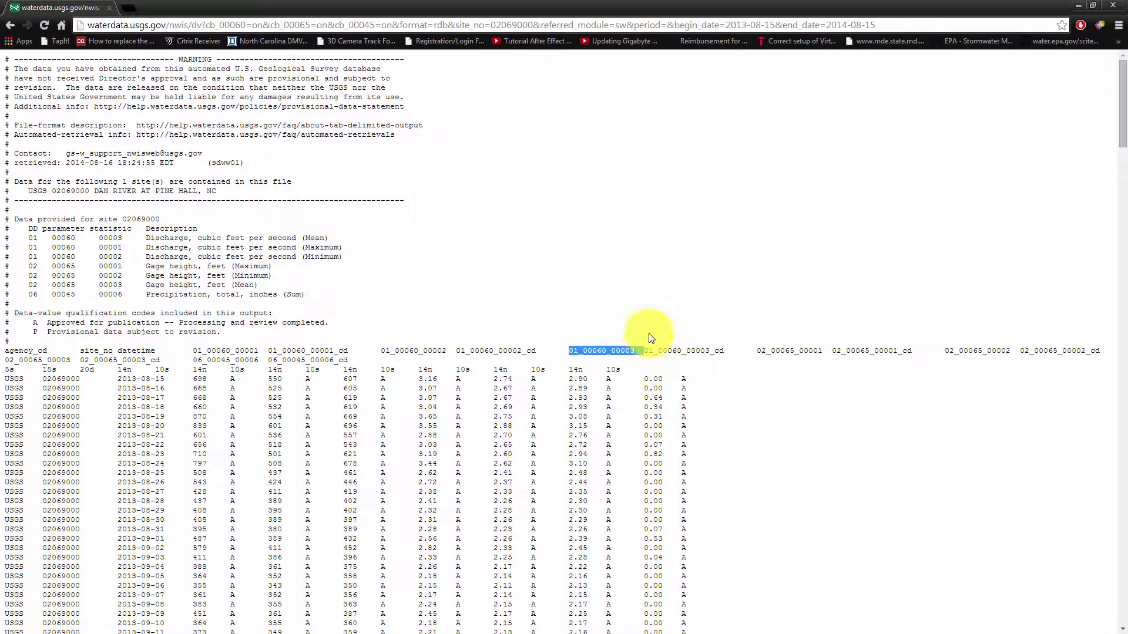
pyautogui.scroll(-3, 288, 405)
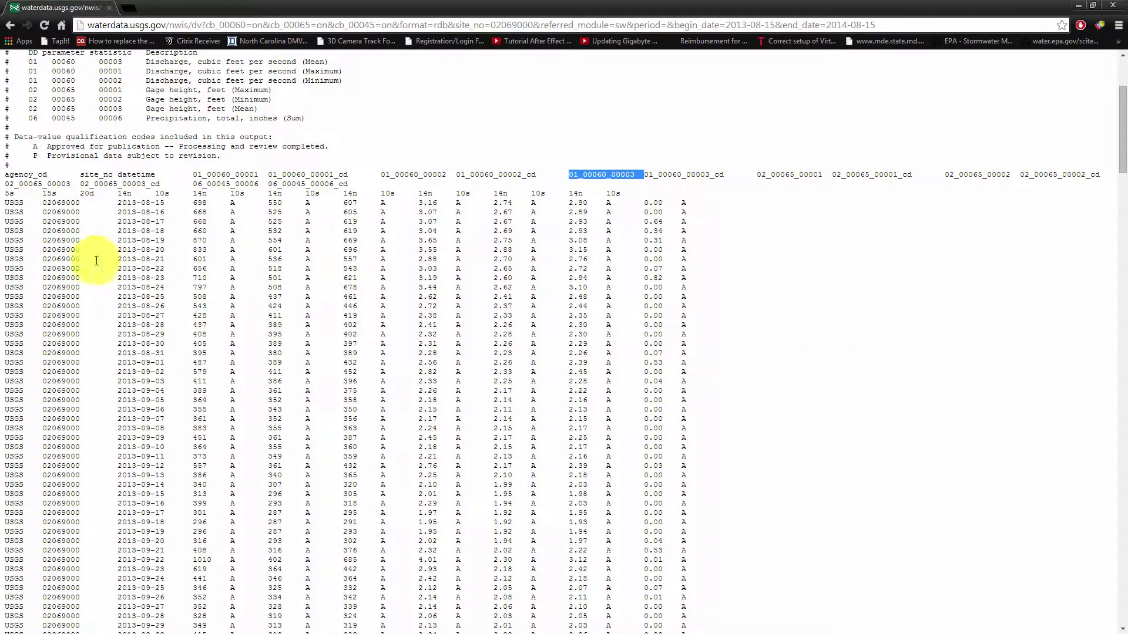
pyautogui.scroll(3, 136, 219)
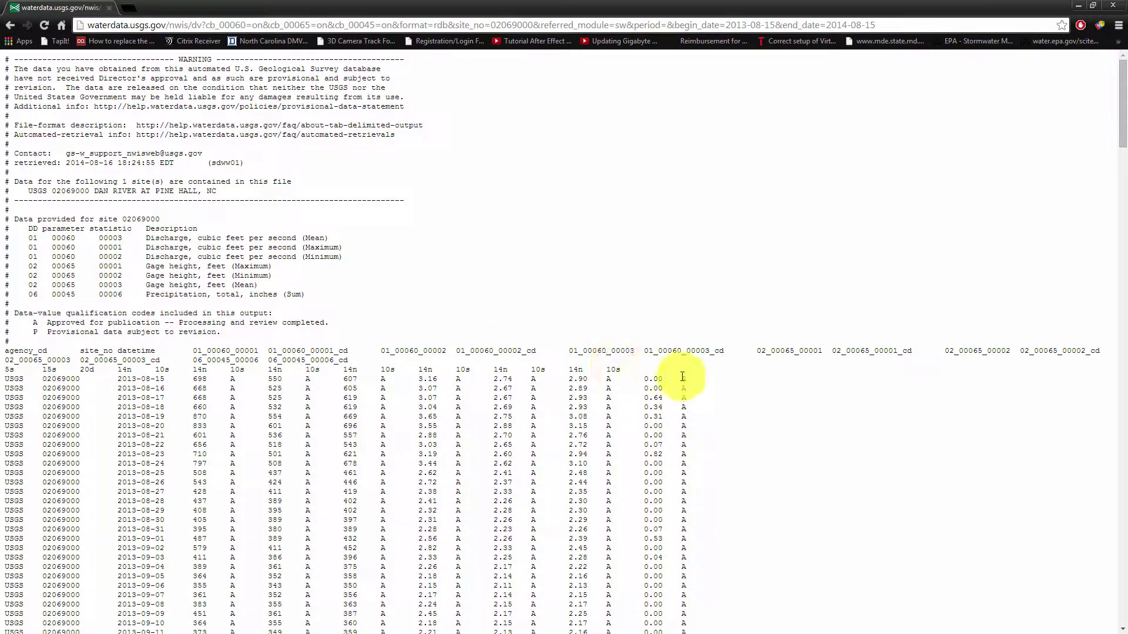
pyautogui.scroll(-6, 659, 474)
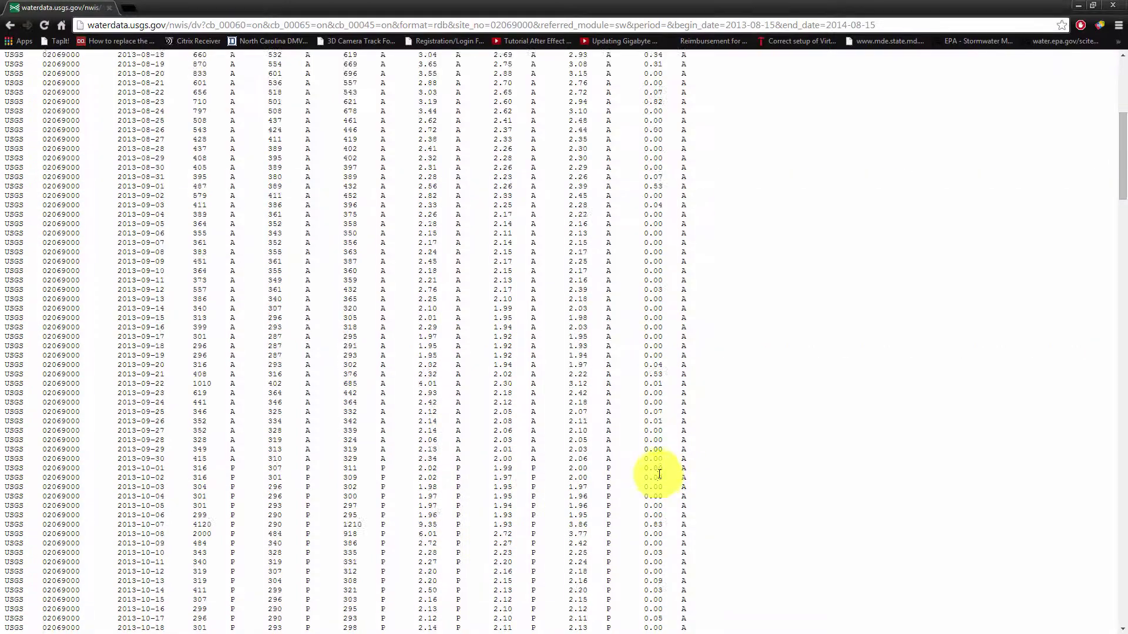
pyautogui.scroll(-20, 660, 474)
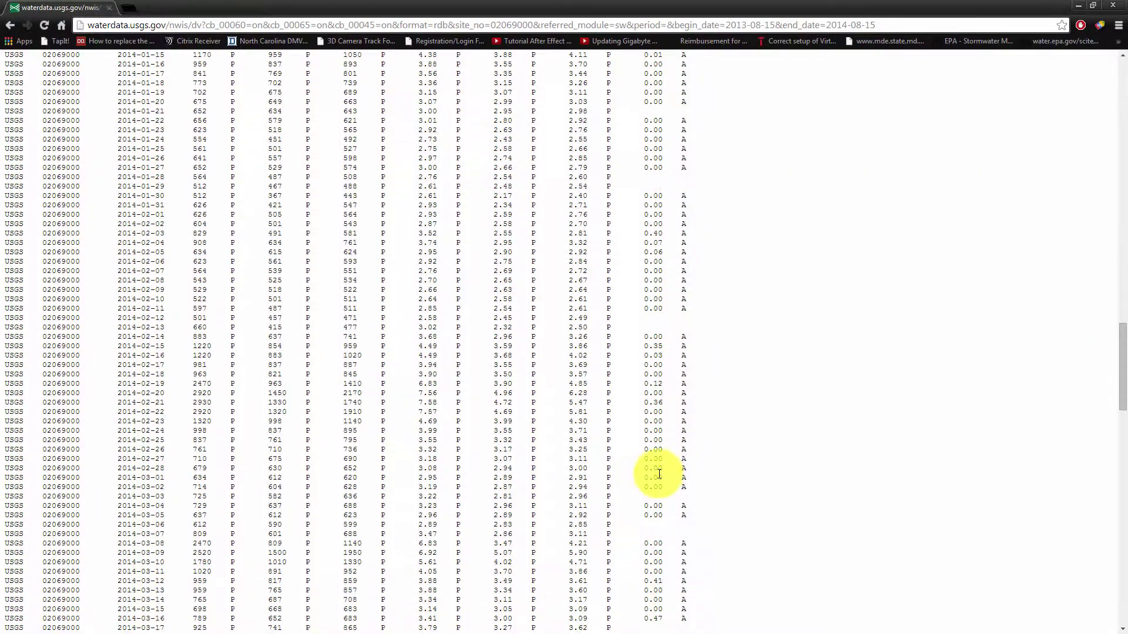
pyautogui.scroll(20, 659, 474)
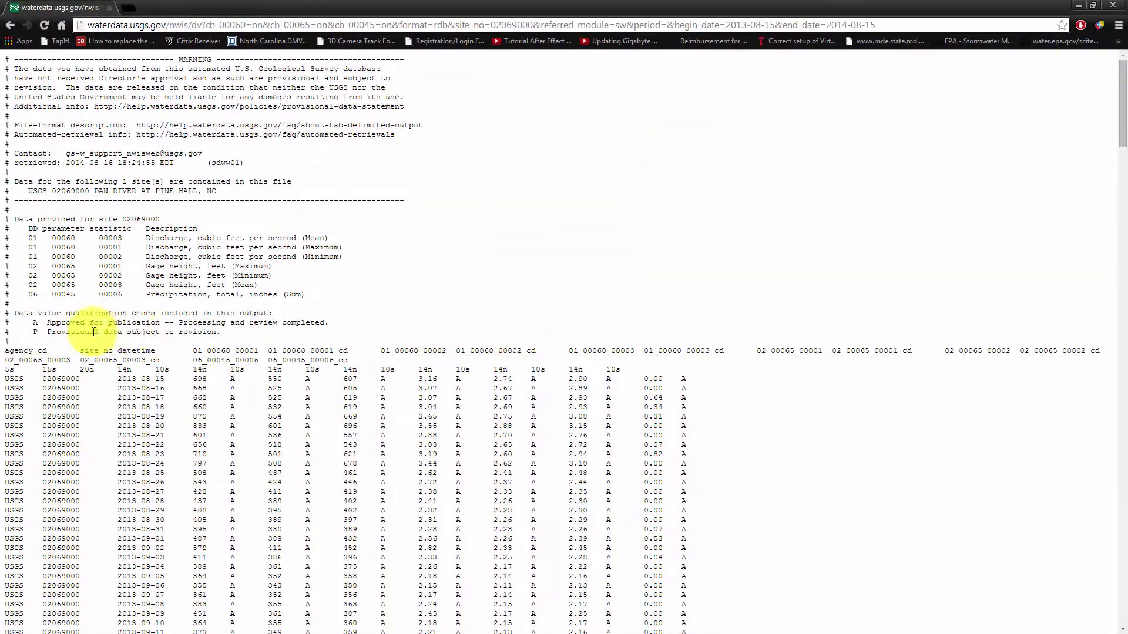
# Copy the entire tab-separated data listing and switch to a blank Notepad document
pyautogui.moveTo(11, 372); pyautogui.dragTo(668, 453)
pyautogui.click(670, 453)
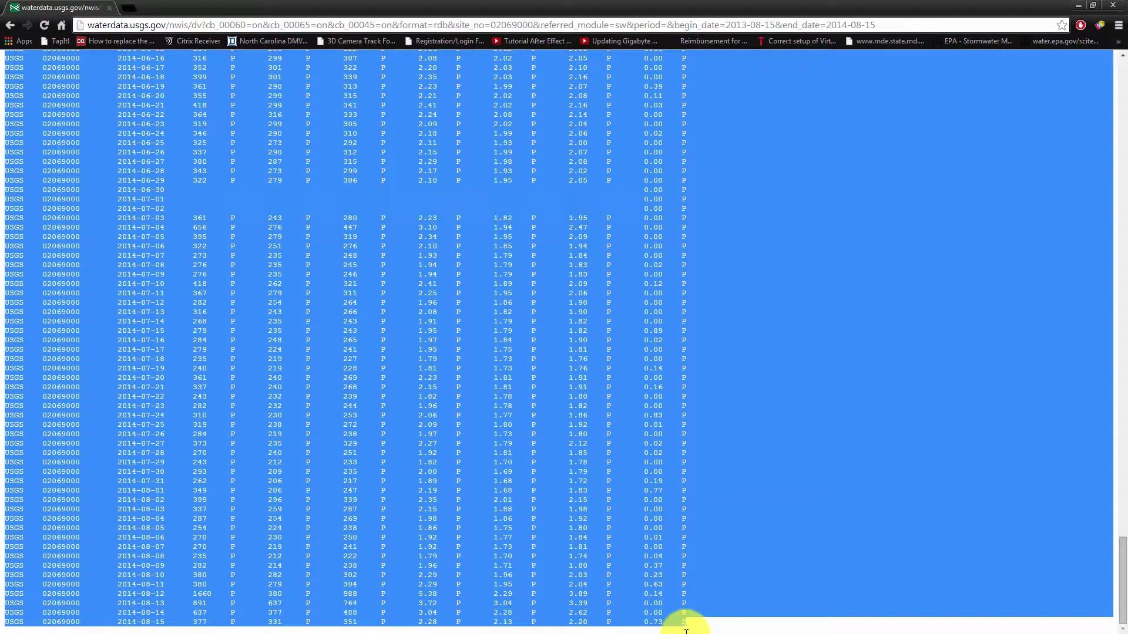
pyautogui.rightClick(357, 239)
pyautogui.click(391, 247)
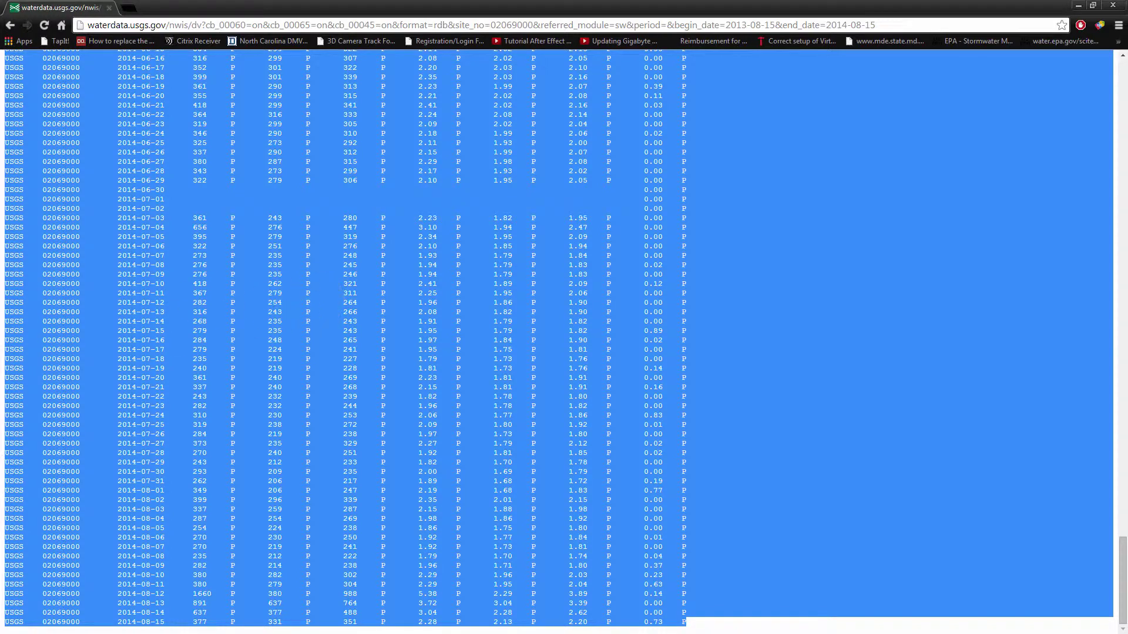
pyautogui.hotkey('alt', 'Tab')
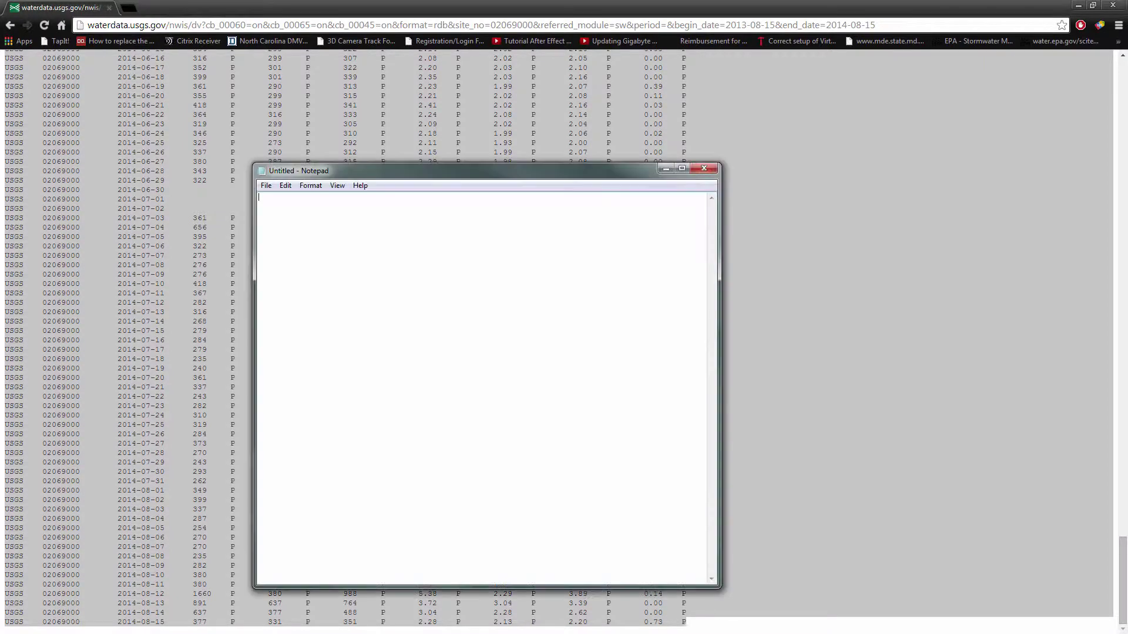
# Paste the copied USGS daily data table into the empty Notepad file
pyautogui.rightClick(421, 241)
pyautogui.click(451, 292)
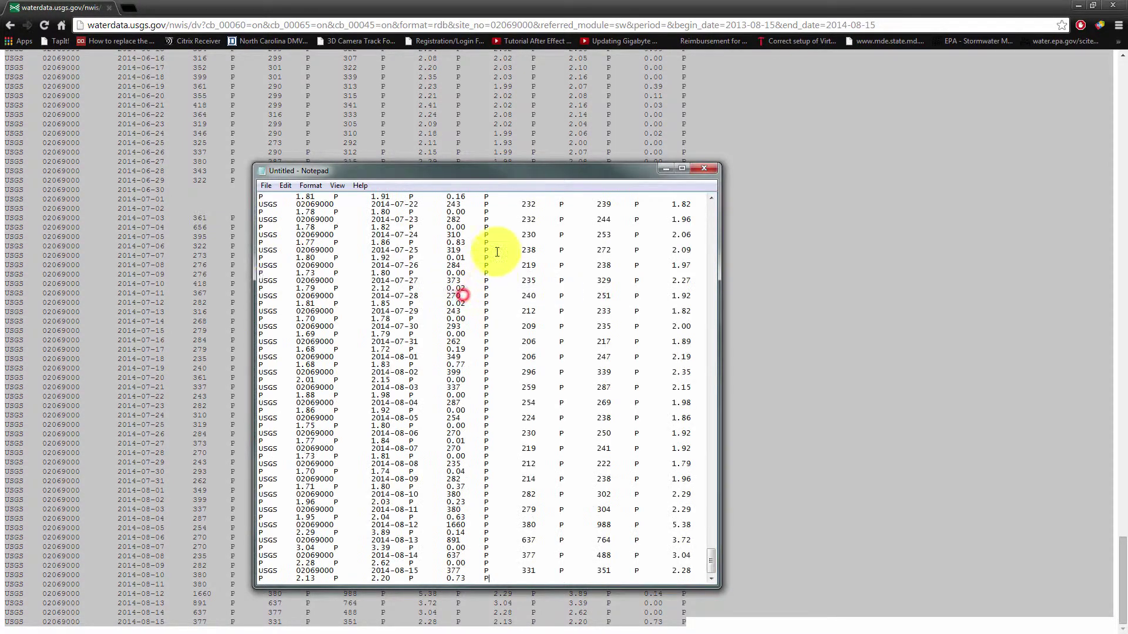
pyautogui.moveTo(549, 171); pyautogui.dragTo(528, 133)
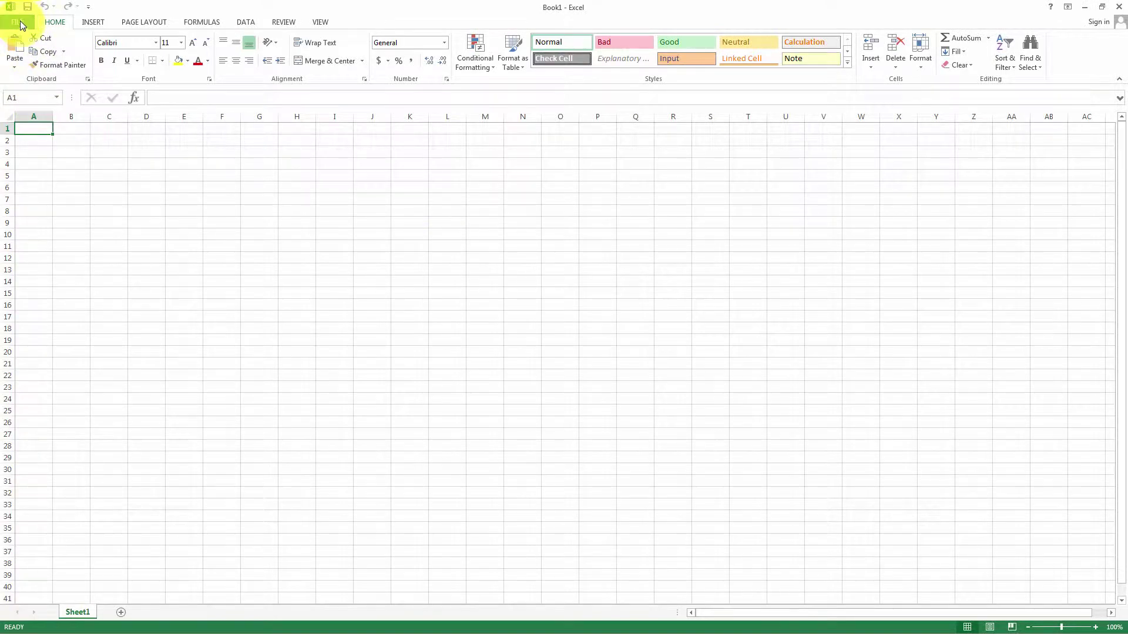
pyautogui.click(21, 23)
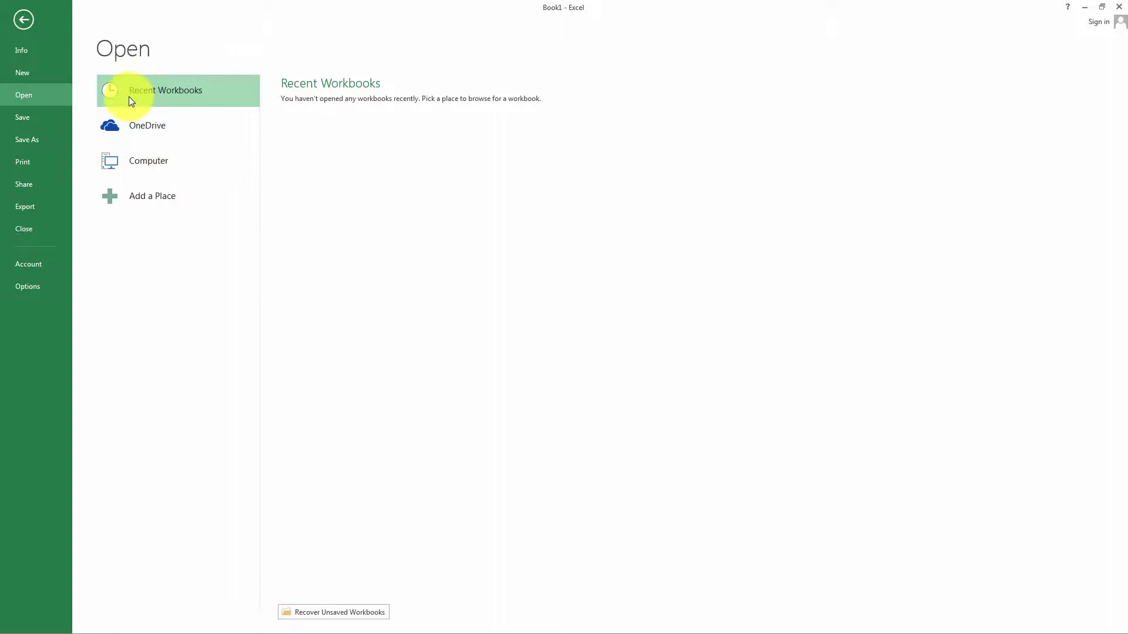
pyautogui.click(1082, 10)
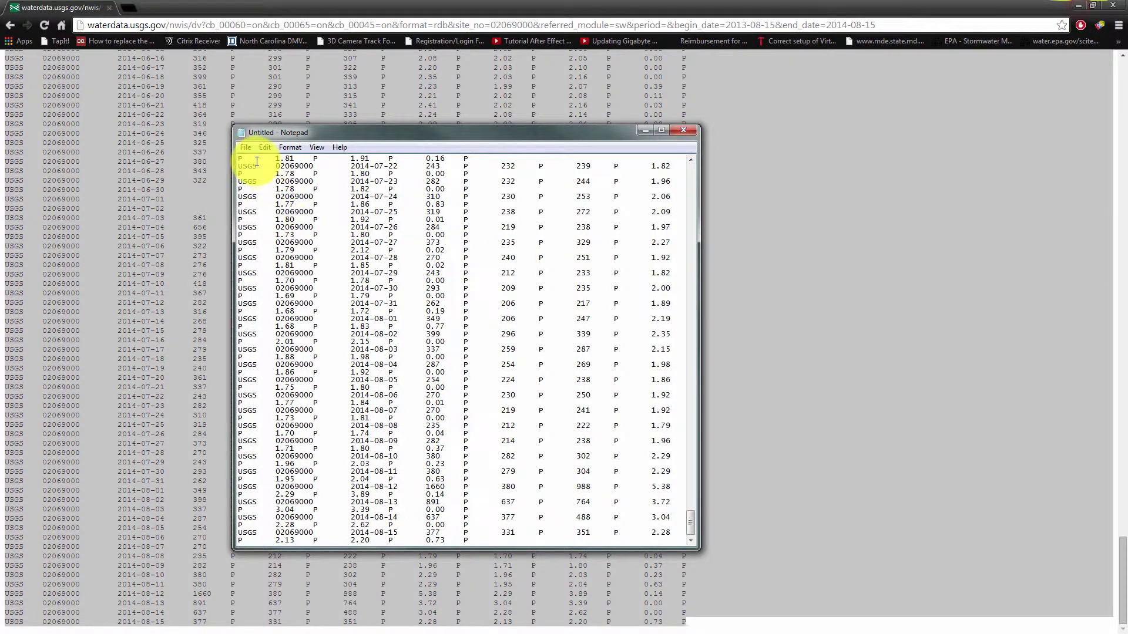
# Save the Notepad file on the Desktop as dv.txt
pyautogui.click(245, 147)
pyautogui.click(266, 200)
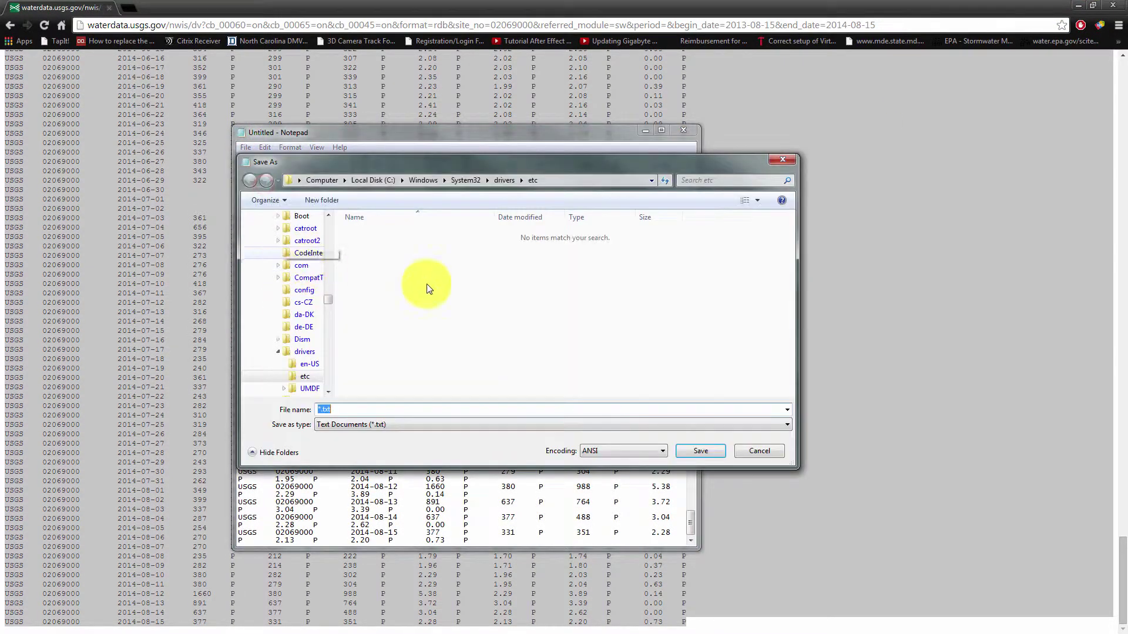
pyautogui.click(320, 409)
pyautogui.write('dv')
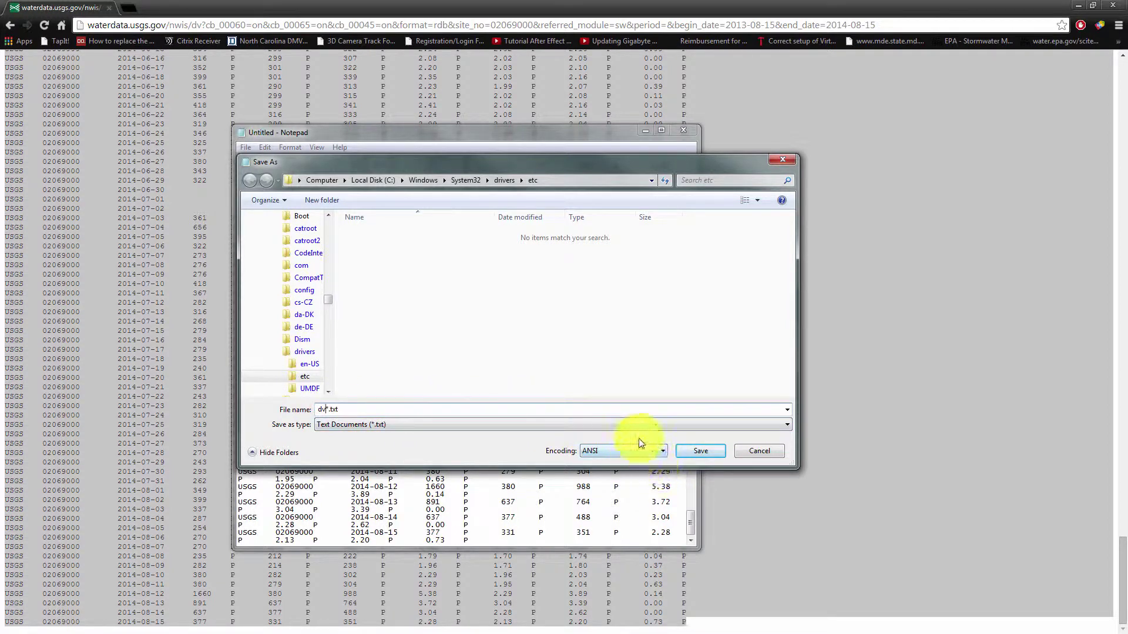
pyautogui.scroll(1, 327, 287)
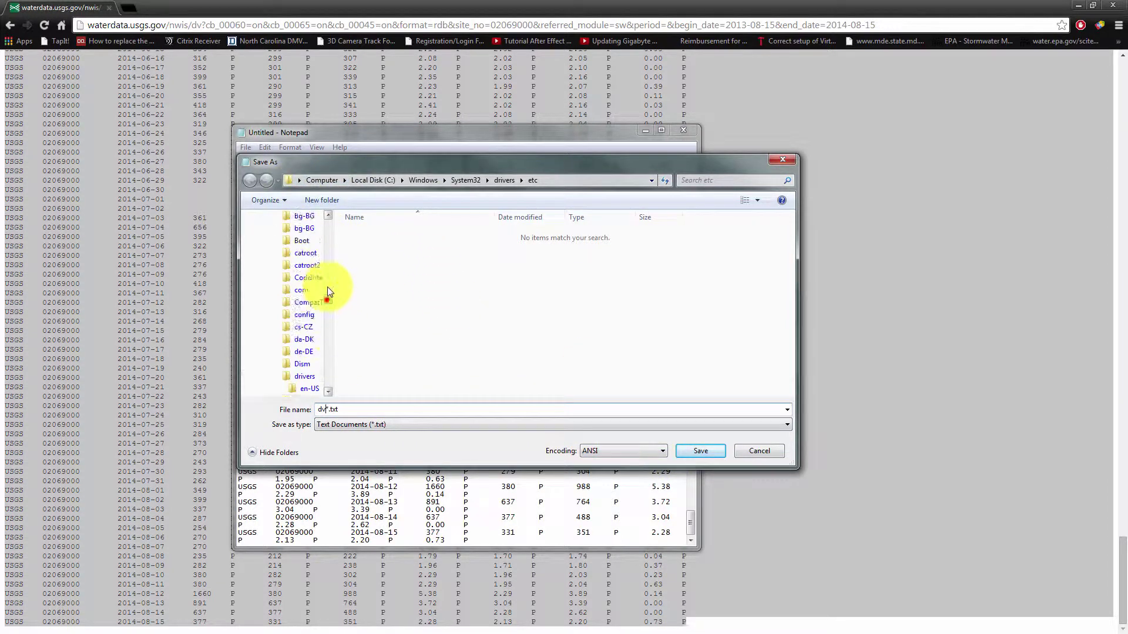
pyautogui.moveTo(326, 287); pyautogui.dragTo(327, 222)
pyautogui.click(283, 233)
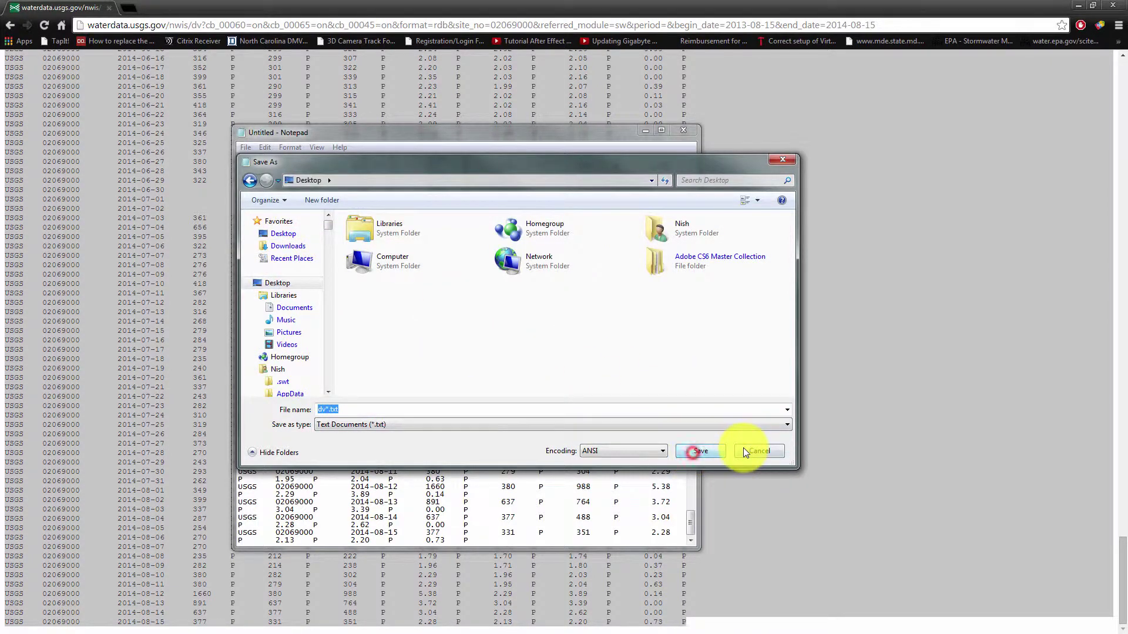
pyautogui.click(327, 411)
pyautogui.click(697, 452)
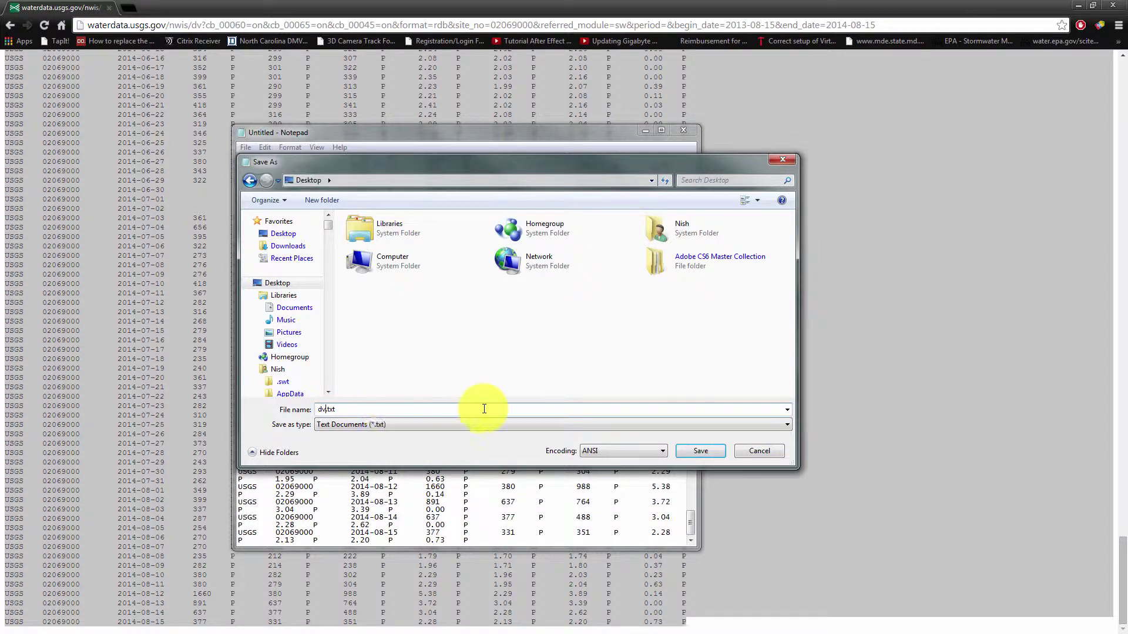
pyautogui.click(706, 452)
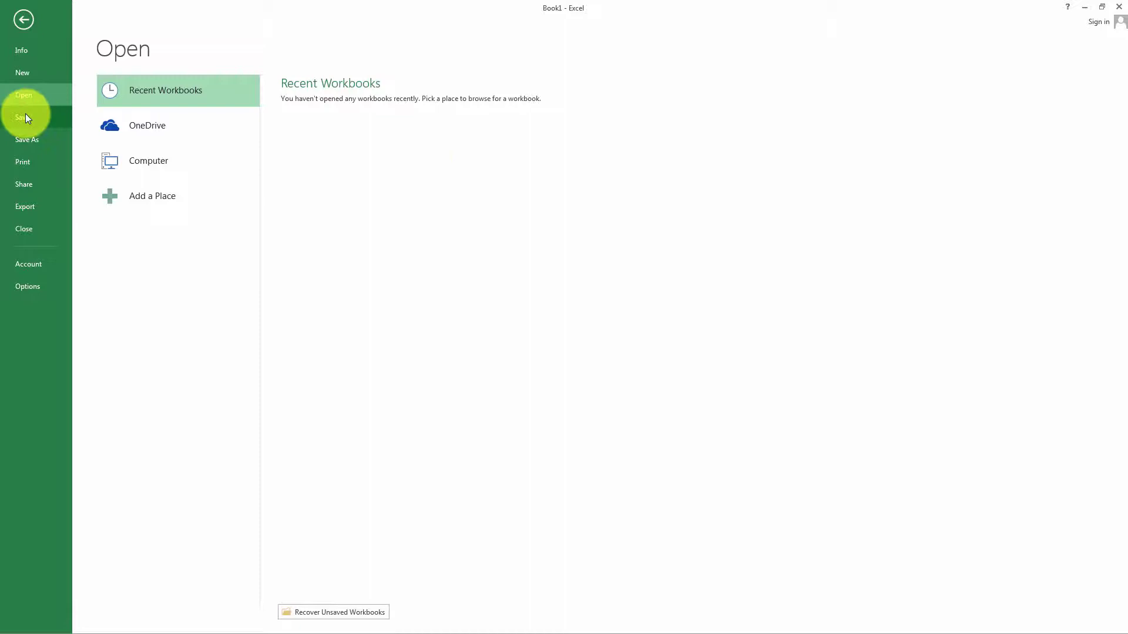
# Open dv.txt from the Desktop in Excel using the All Files (*.*) filter
pyautogui.click(166, 161)
pyautogui.click(322, 140)
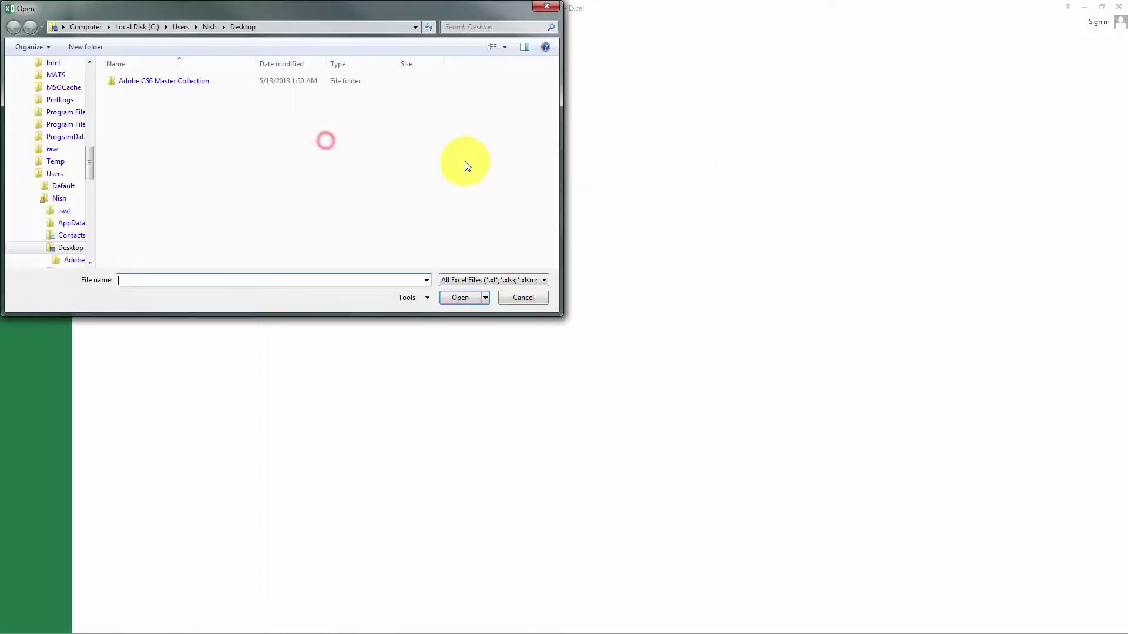
pyautogui.click(496, 280)
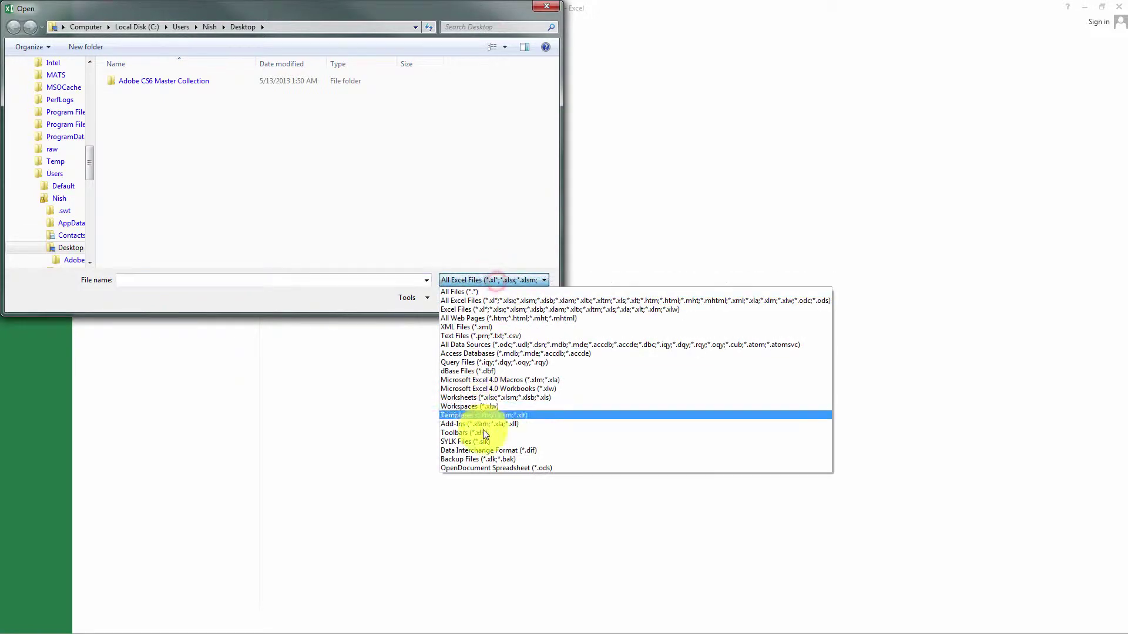
pyautogui.click(470, 291)
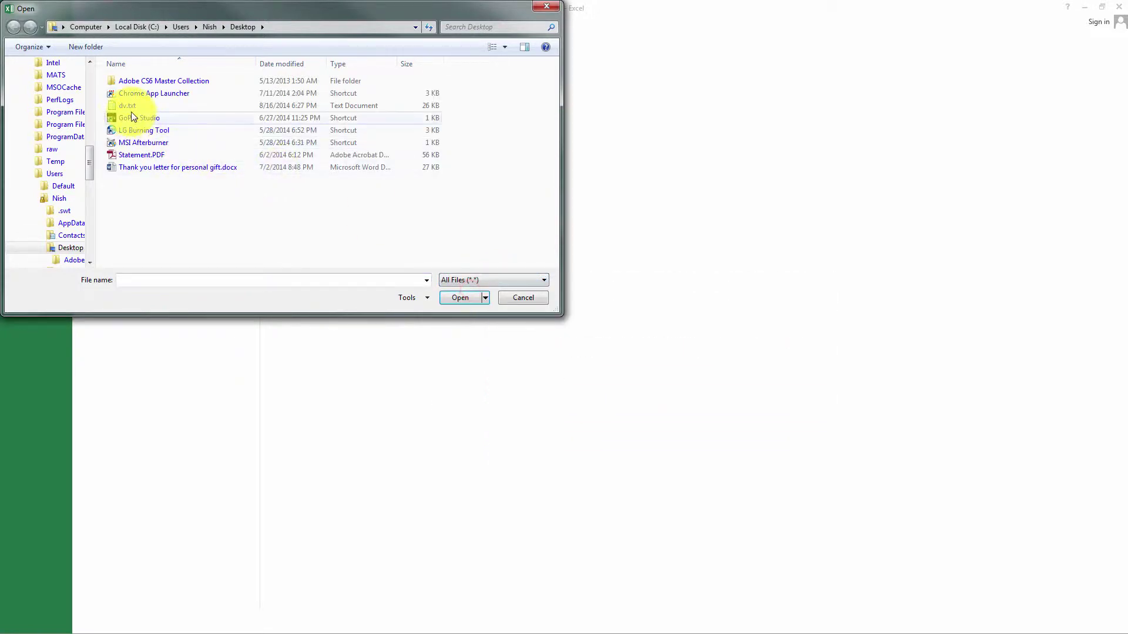
pyautogui.click(129, 105)
pyautogui.click(460, 298)
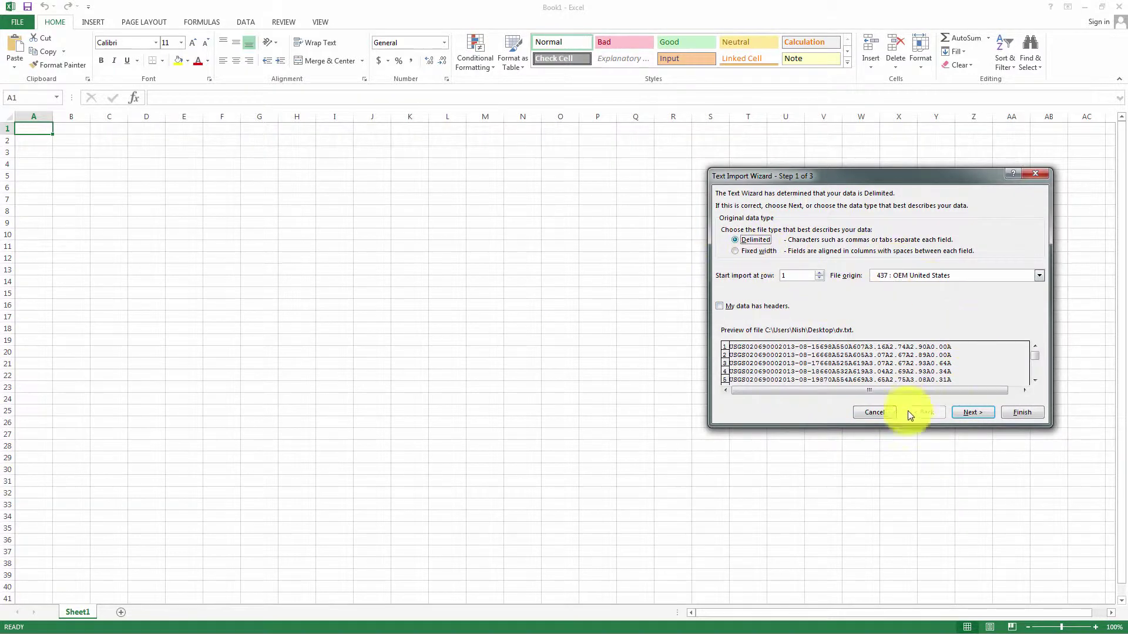
# Finish the Text Import Wizard to bring dv.txt in as tab-delimited columns
pyautogui.click(964, 411)
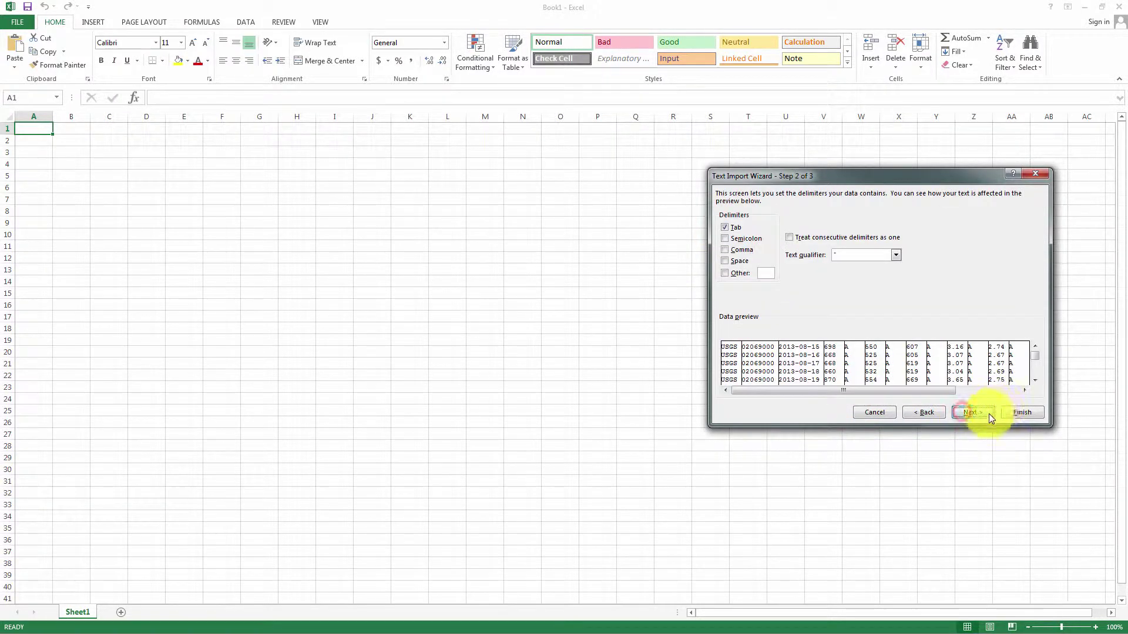
pyautogui.click(986, 411)
pyautogui.click(1029, 412)
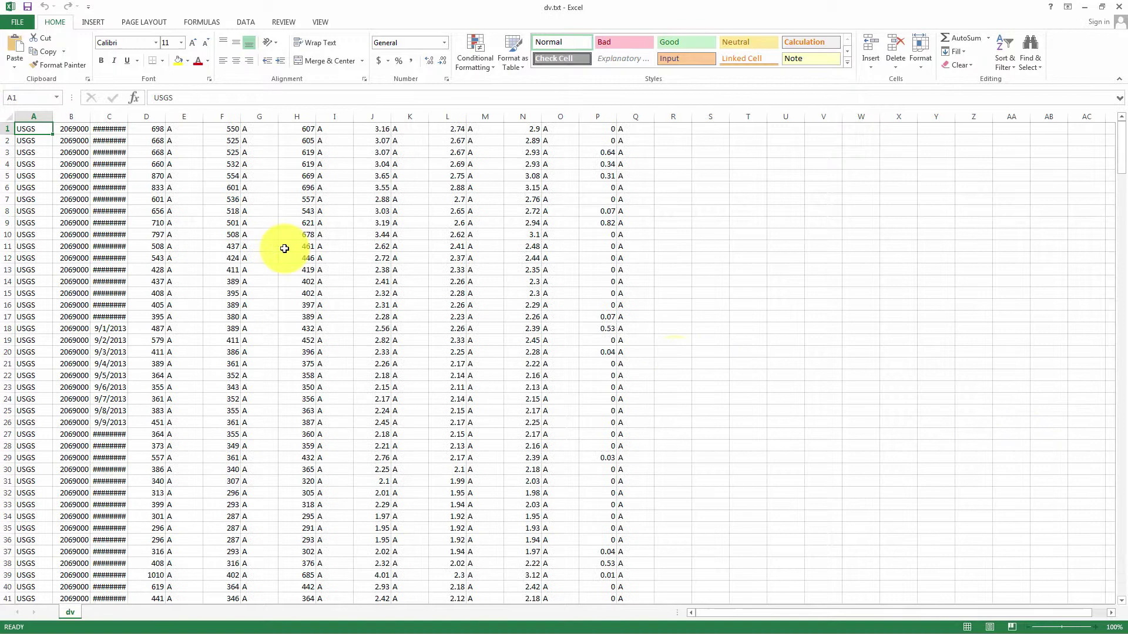
pyautogui.moveTo(1124, 165); pyautogui.dragTo(1123, 110)
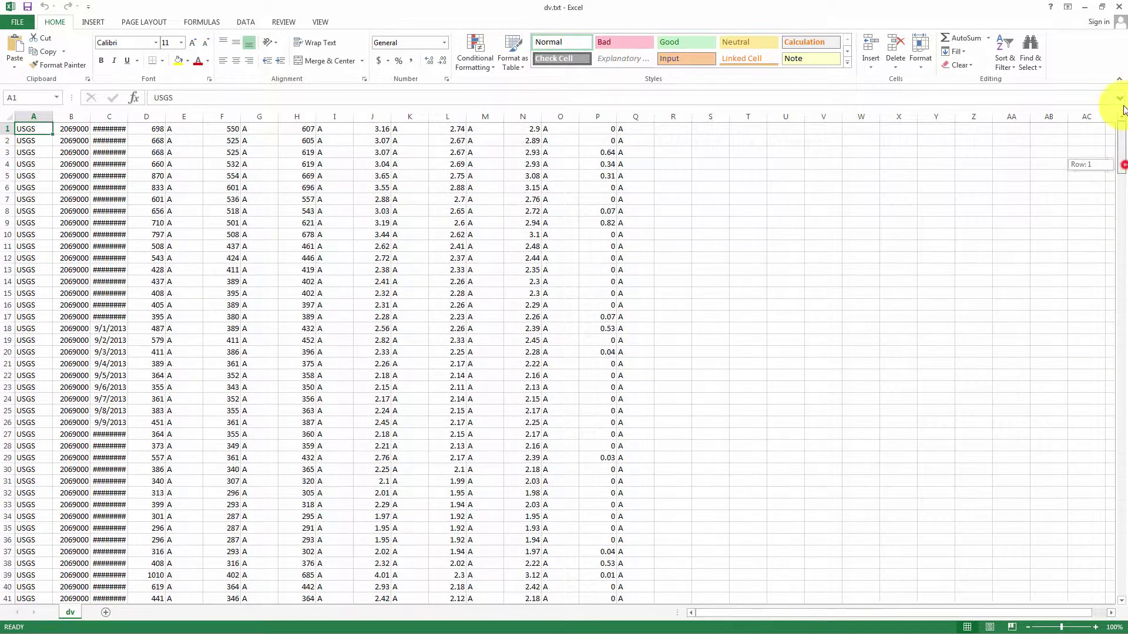
pyautogui.scroll(-20, 1075, 272)
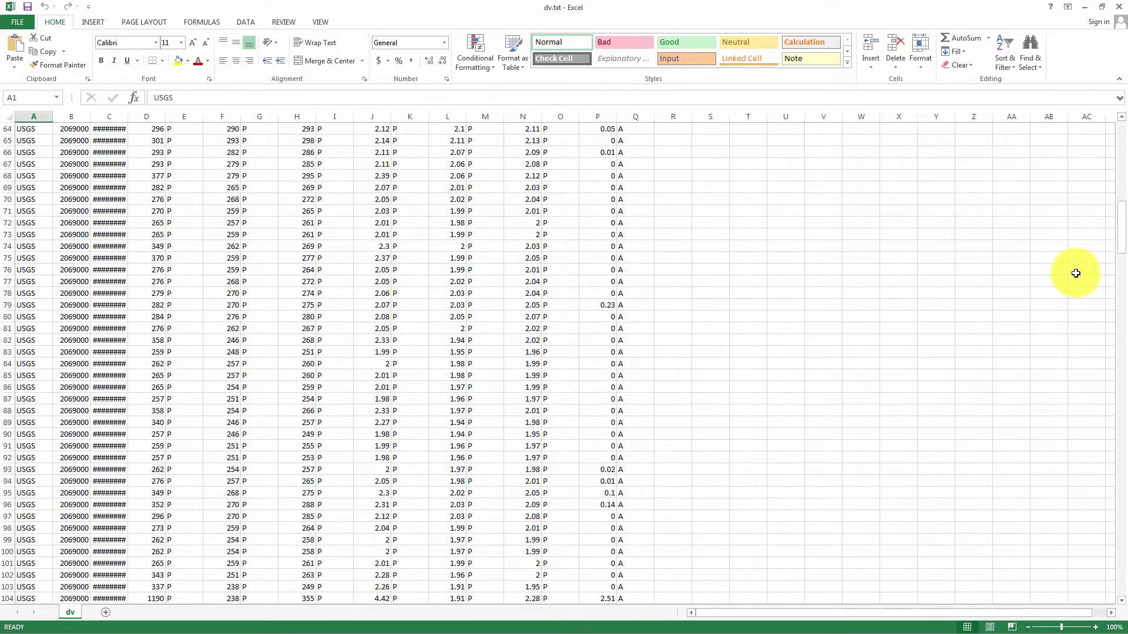
pyautogui.moveTo(1124, 271); pyautogui.dragTo(1118, 624)
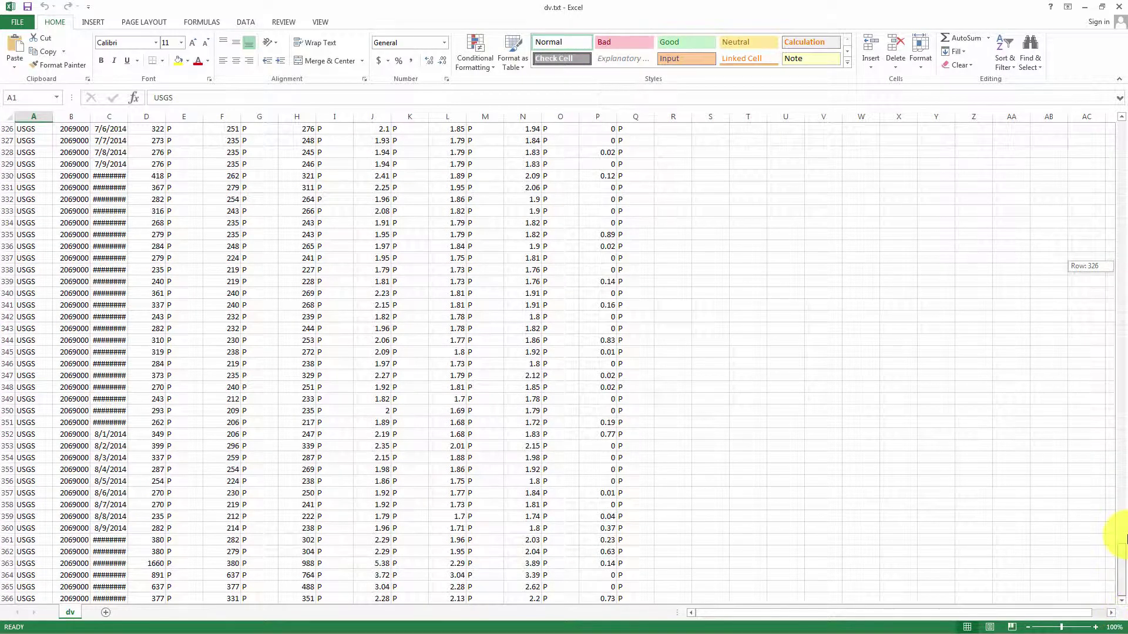
pyautogui.moveTo(1125, 538); pyautogui.dragTo(124, 138)
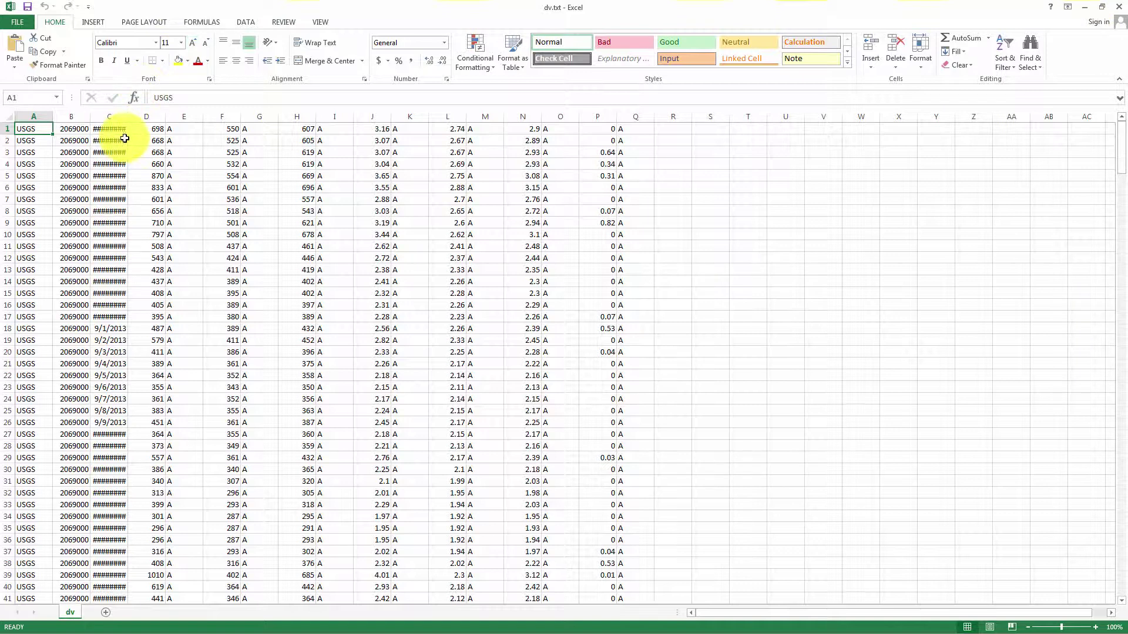
# Autofit columns B and C to show site numbers and dates, then close dv.txt without saving
pyautogui.doubleClick(88, 118)
pyautogui.doubleClick(137, 117)
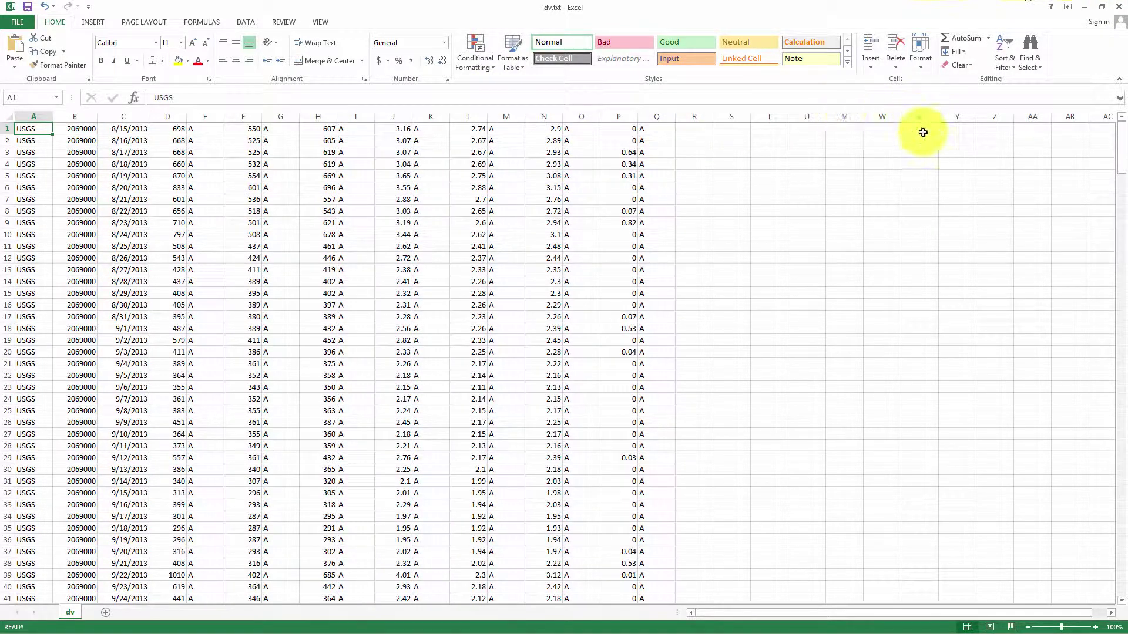
pyautogui.click(1119, 7)
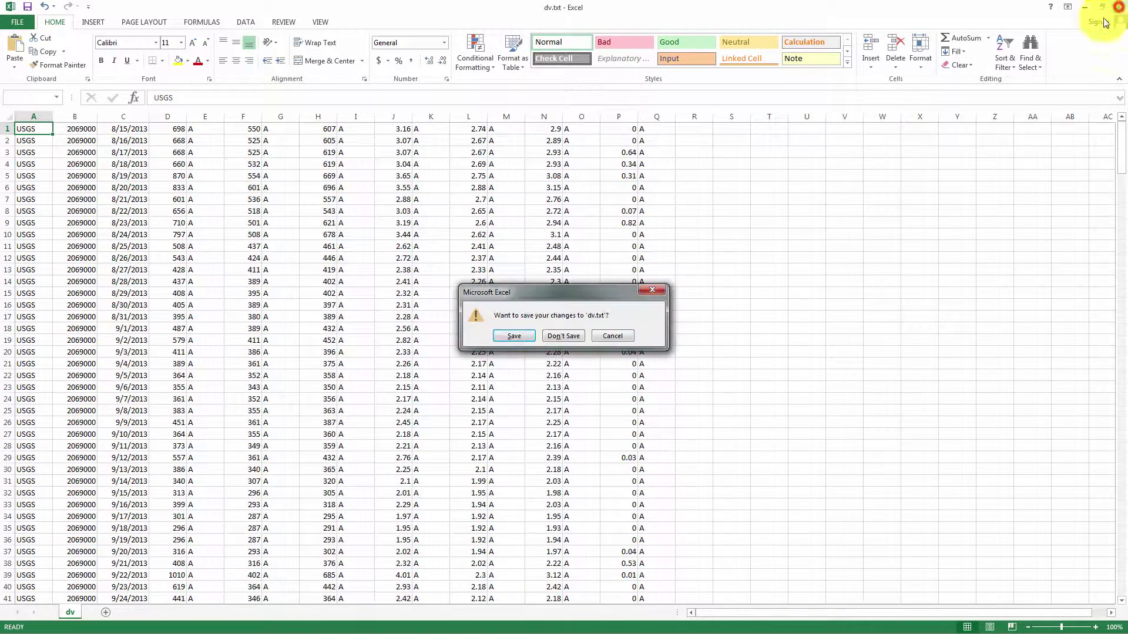
pyautogui.click(567, 336)
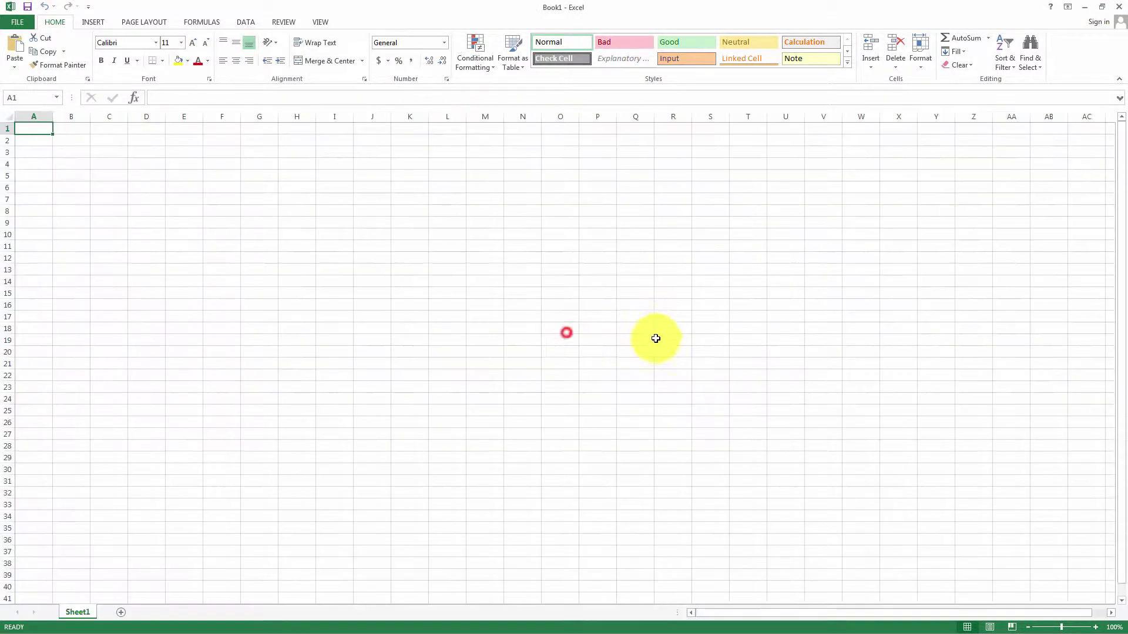
# Go back to the station's daily-data page and display the daily values as a Table
pyautogui.click(1121, 6)
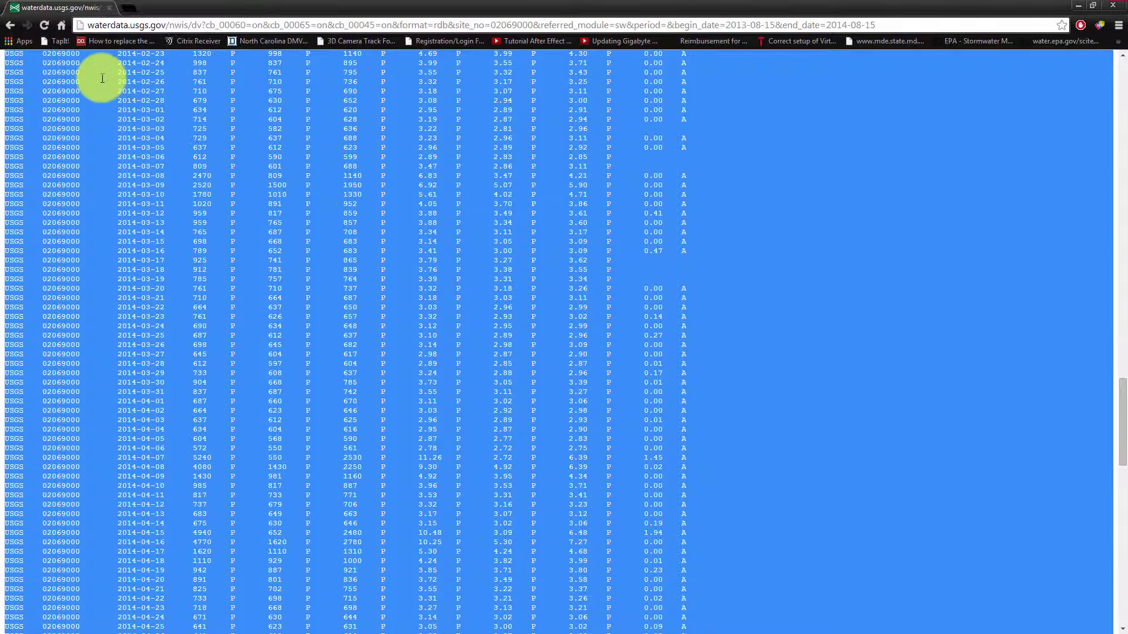
pyautogui.click(11, 25)
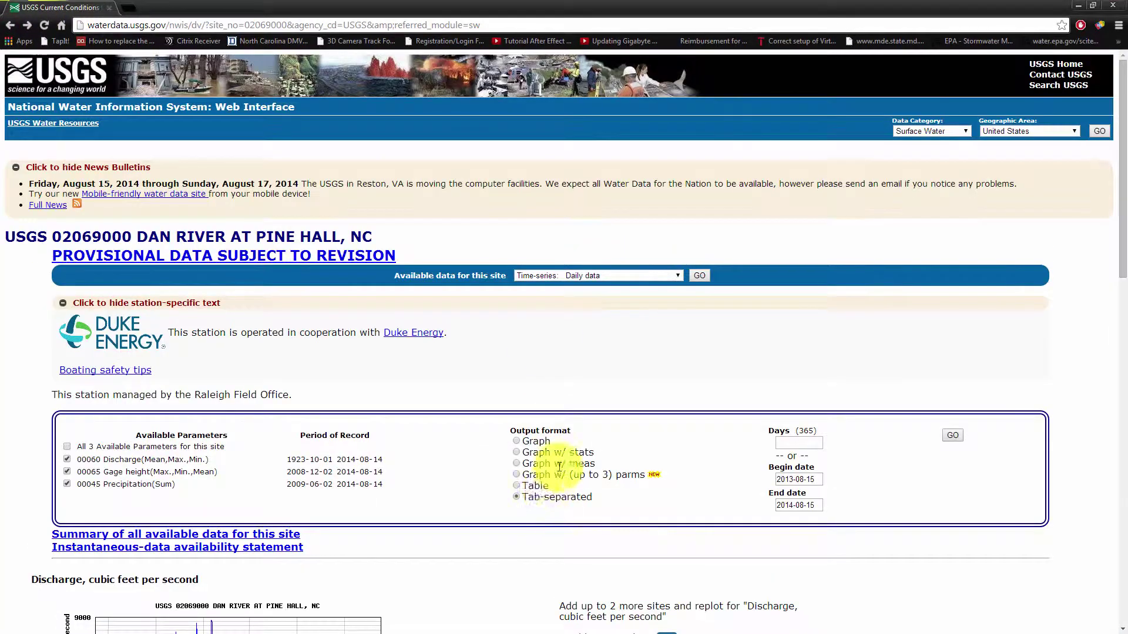
pyautogui.click(519, 485)
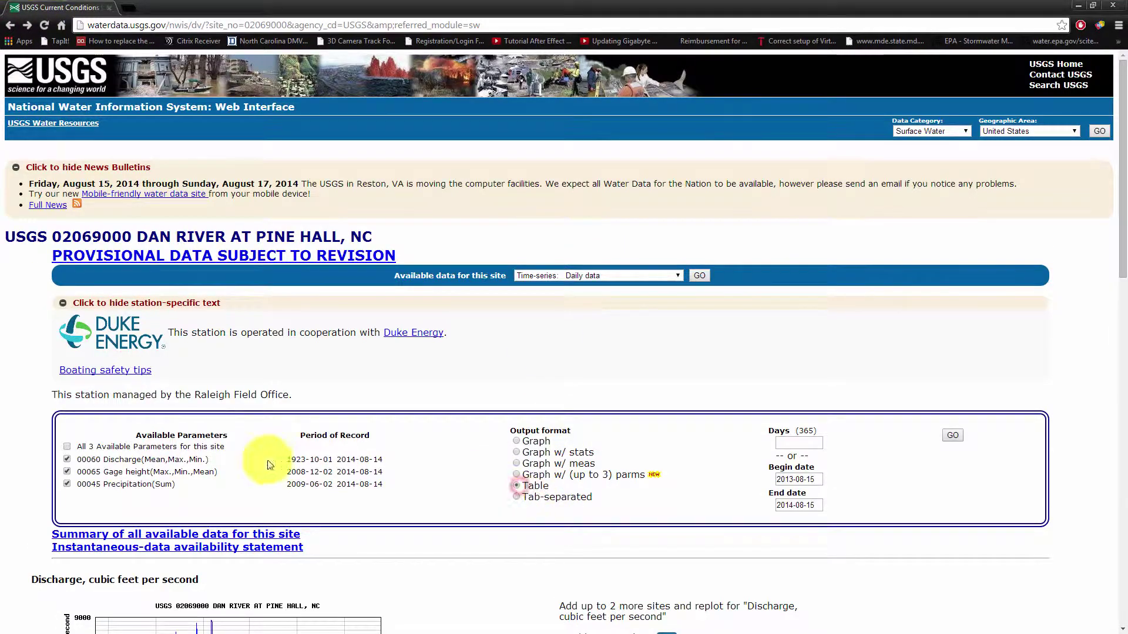
pyautogui.click(953, 435)
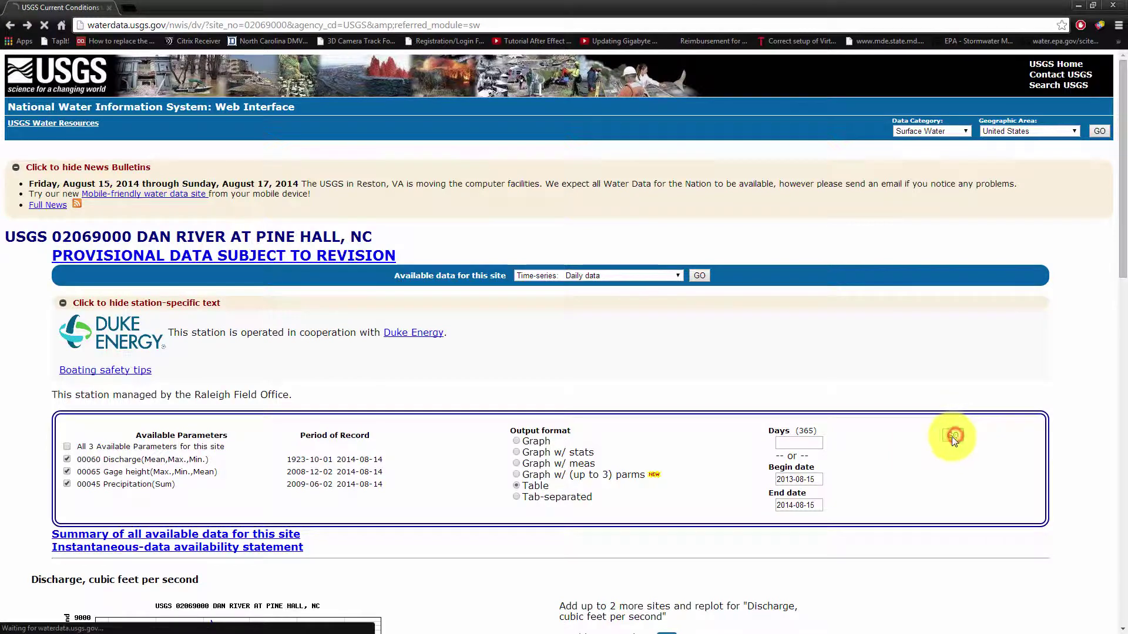
pyautogui.scroll(-10, 464, 349)
pyautogui.scroll(6, 464, 349)
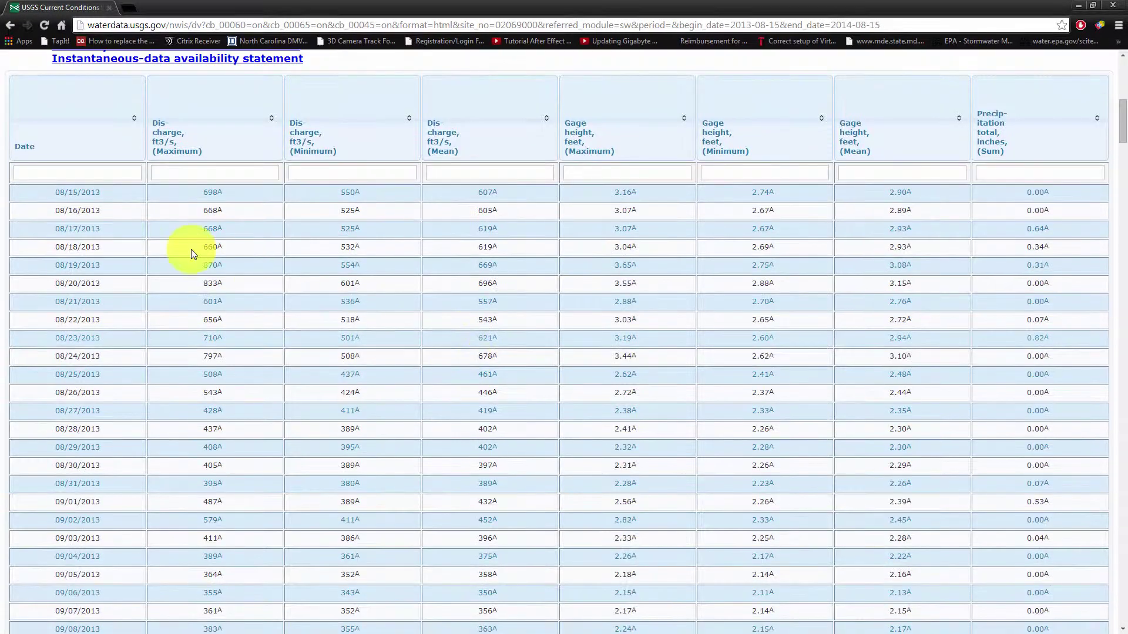
pyautogui.scroll(3, 193, 264)
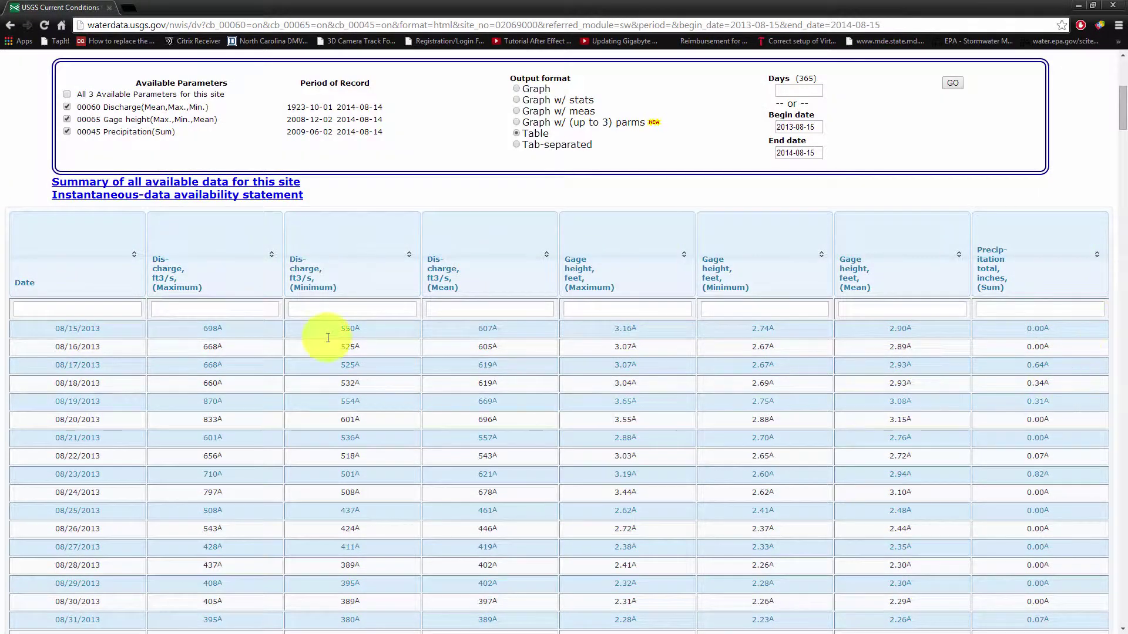
# Select the entire daily-values table and copy it
pyautogui.moveTo(11, 203); pyautogui.dragTo(538, 276)
pyautogui.scroll(-20, 999, 506)
pyautogui.scroll(-20, 981, 488)
pyautogui.rightClick(524, 267)
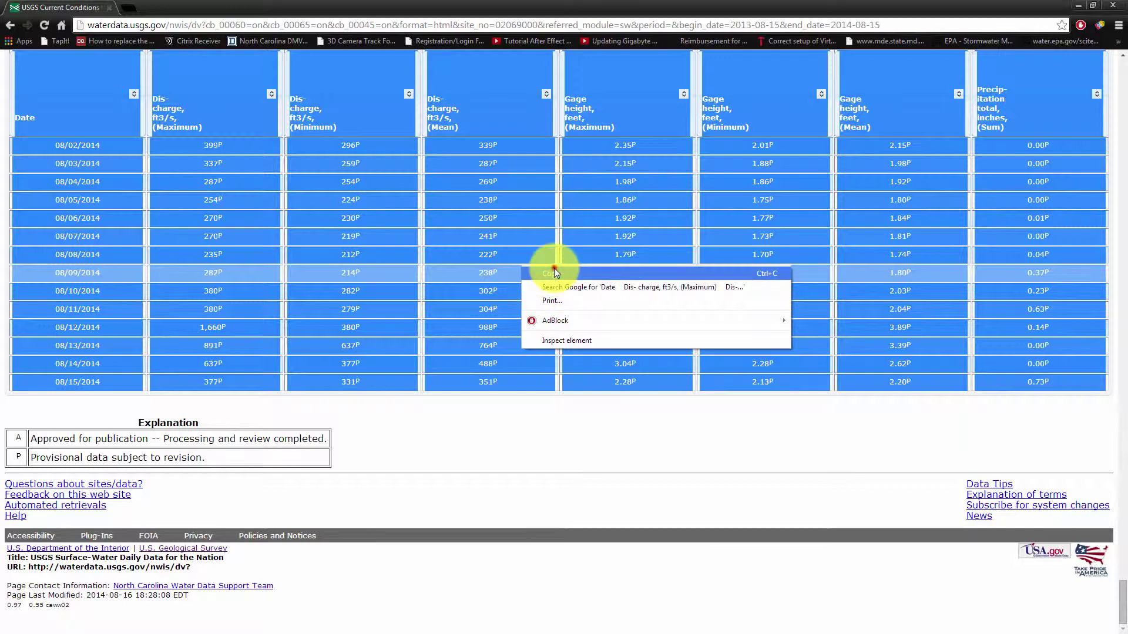
pyautogui.click(555, 273)
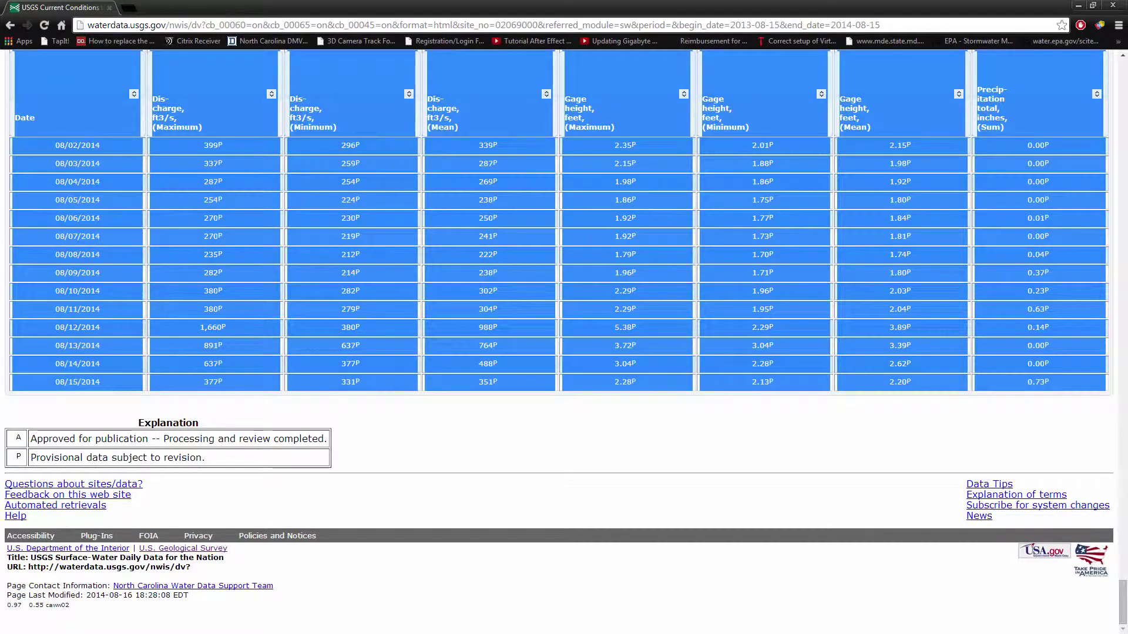
pyautogui.hotkey('alt', 'Tab')
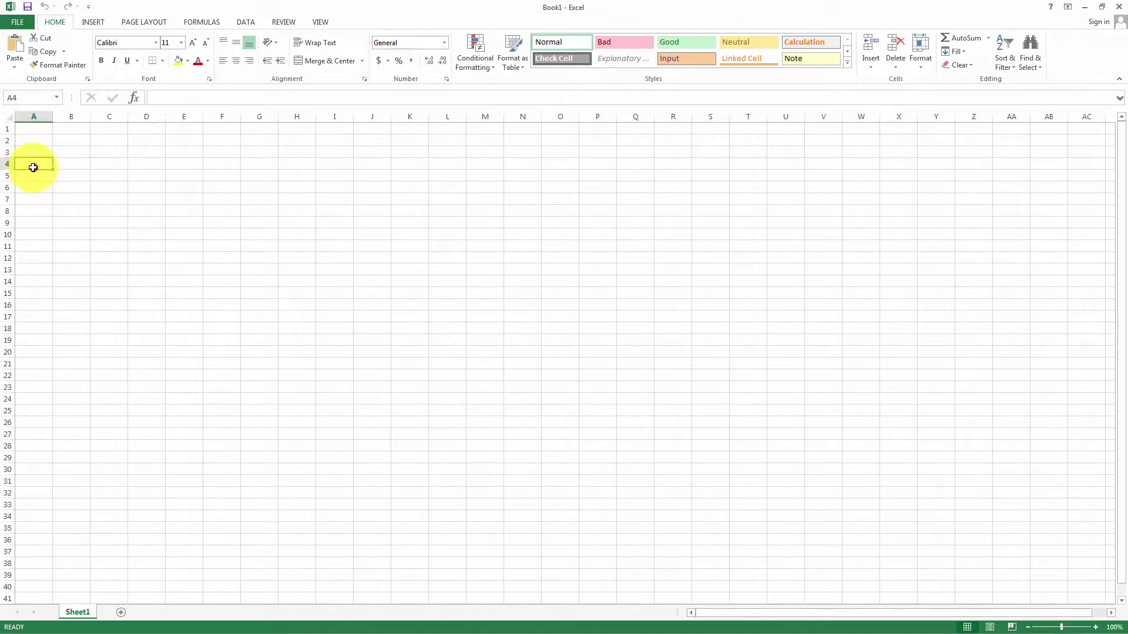
# Paste the copied daily table at cell A4 with Keep Source Formatting
pyautogui.rightClick(33, 167)
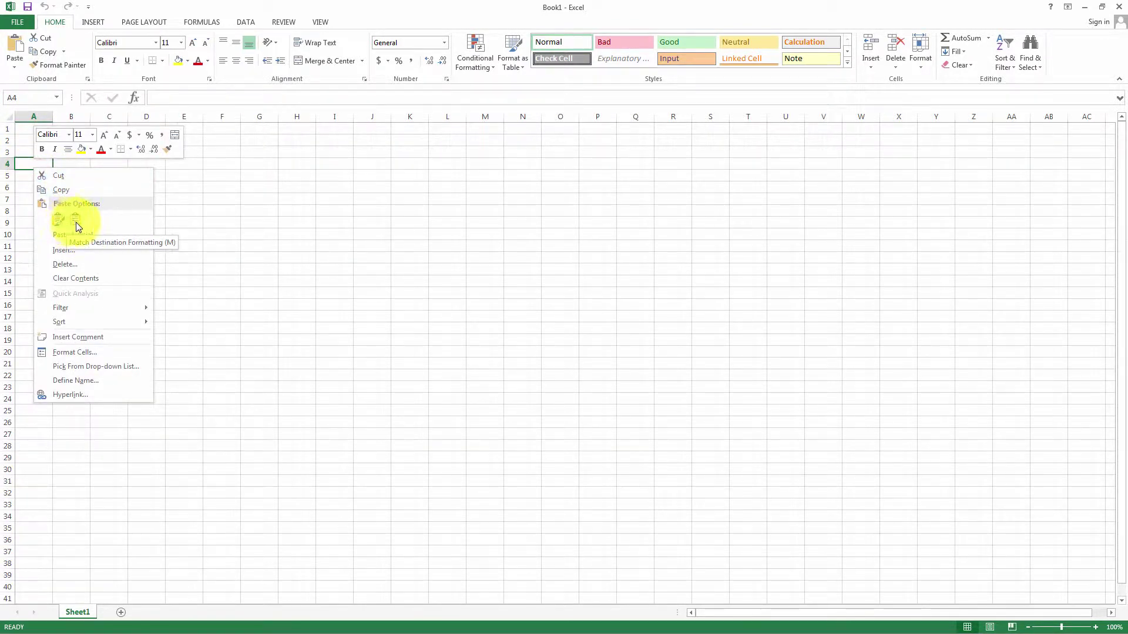
pyautogui.click(70, 251)
pyautogui.click(99, 282)
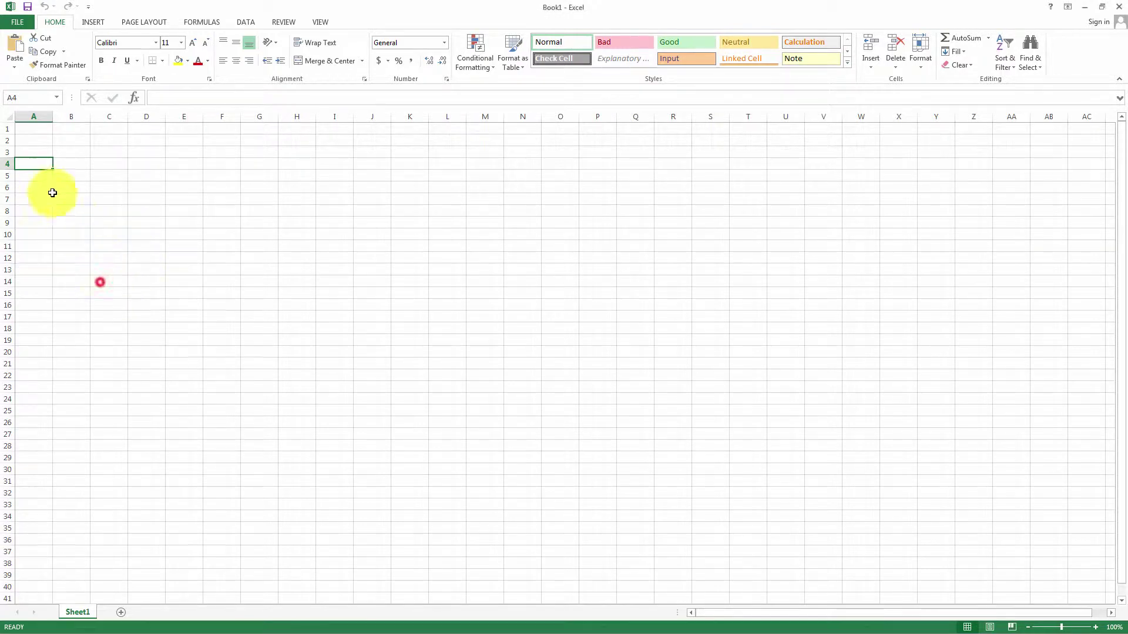
pyautogui.rightClick(43, 165)
pyautogui.click(68, 216)
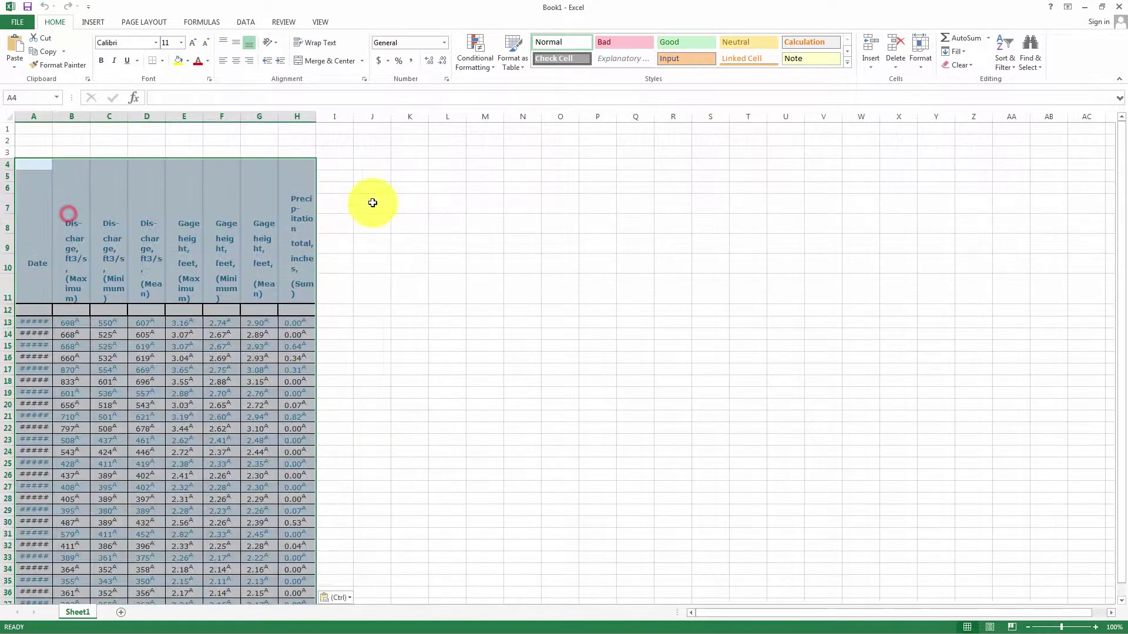
pyautogui.click(410, 264)
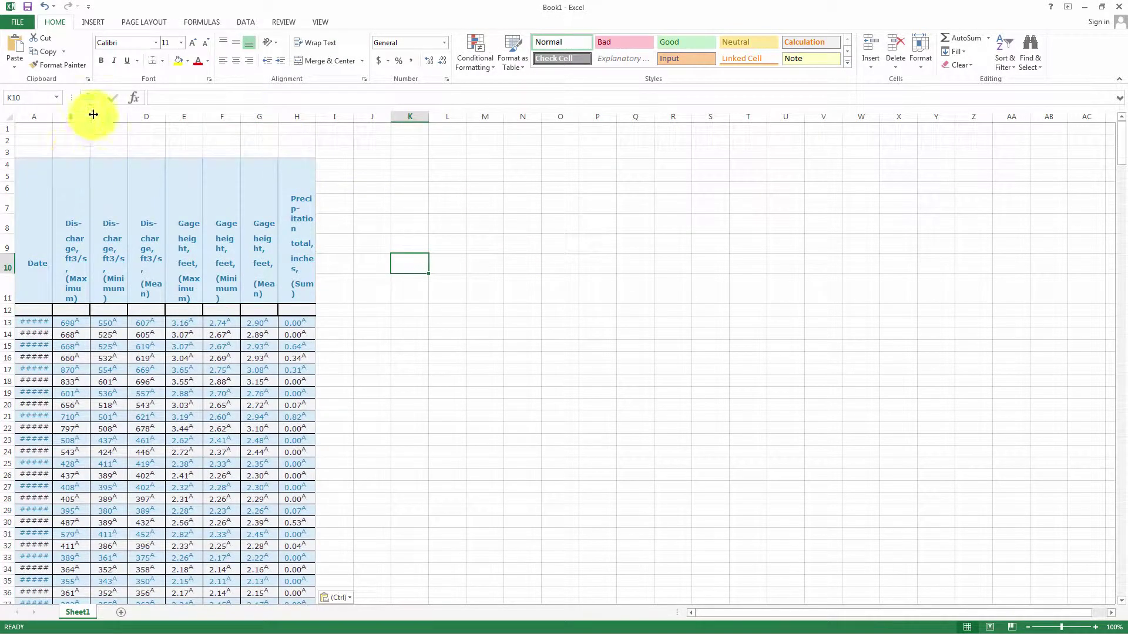
# Widen column B to fit its header, then close the workbook without saving
pyautogui.moveTo(90, 115); pyautogui.dragTo(698, 118)
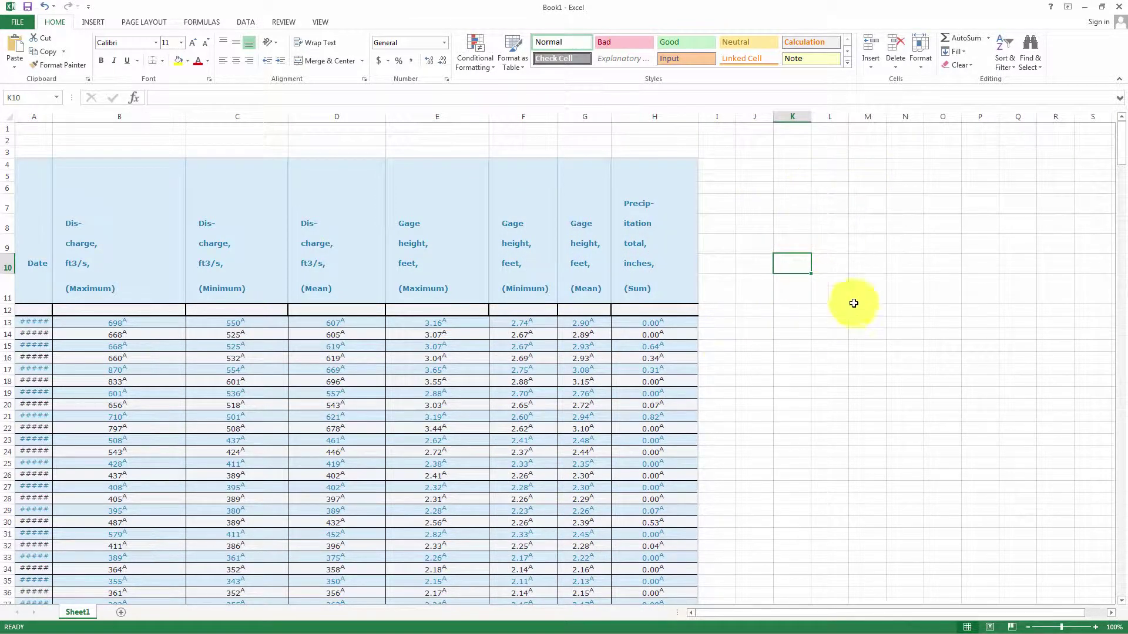
pyautogui.scroll(-10, 851, 252)
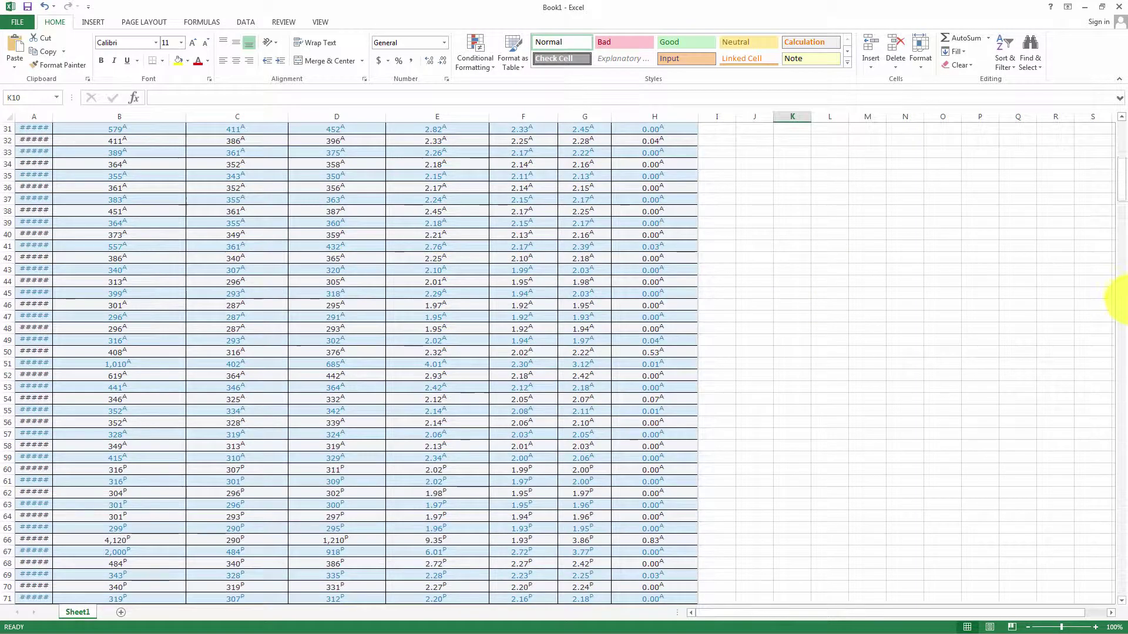
pyautogui.moveTo(1125, 183); pyautogui.dragTo(1115, 126)
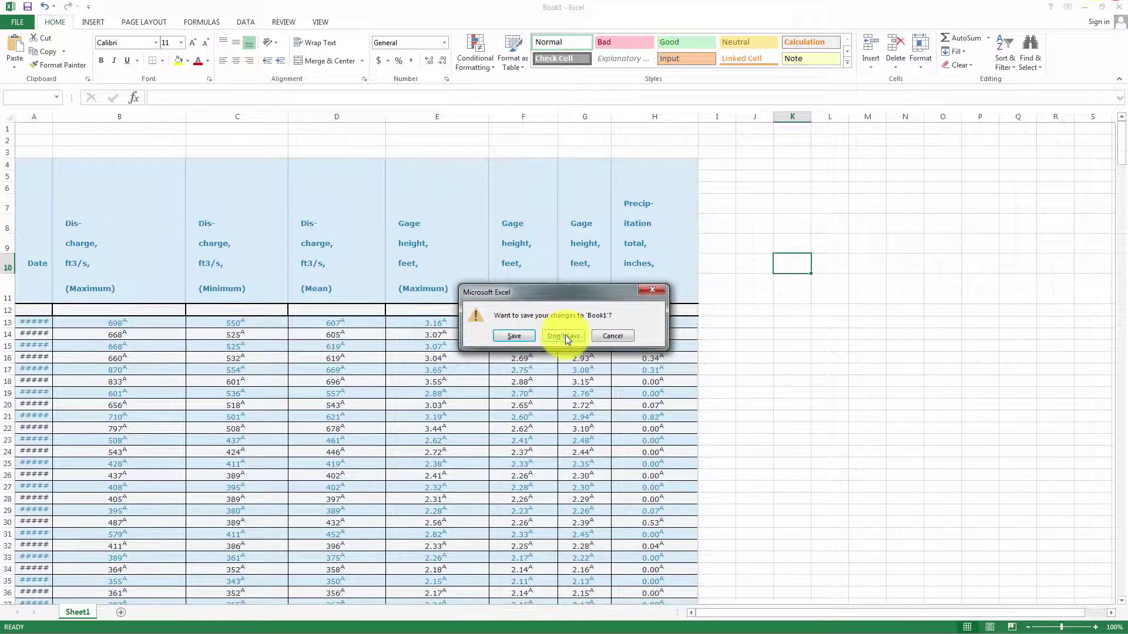
pyautogui.click(565, 335)
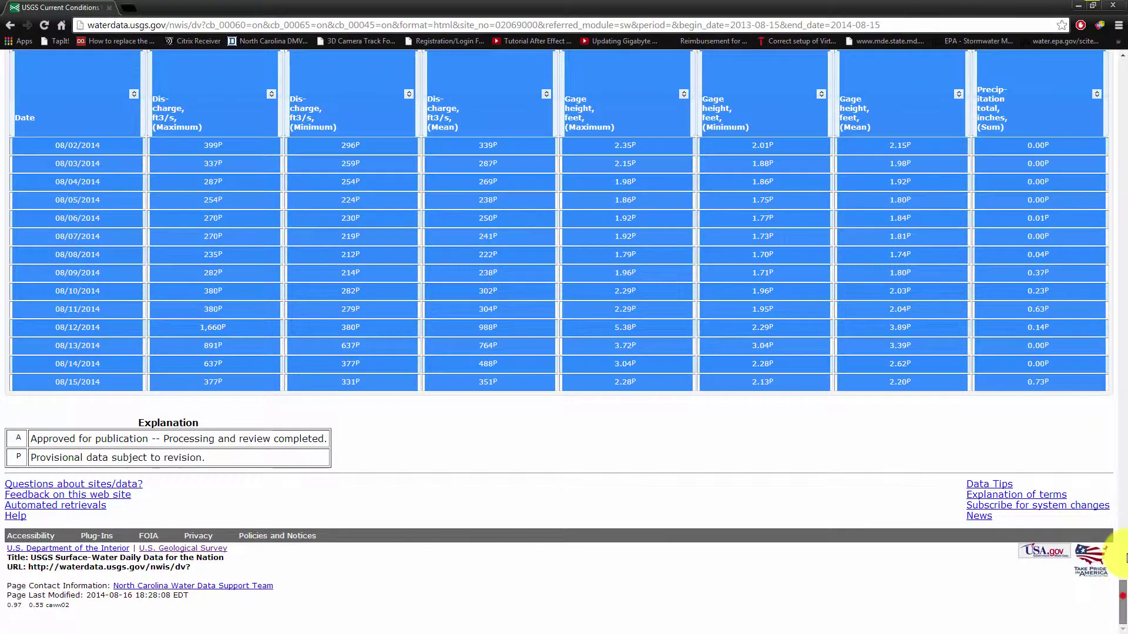
# Go back past the station site page and site selection results to the site query form
pyautogui.scroll(5, 1108, 96)
pyautogui.scroll(-5, 644, 310)
pyautogui.hotkey('alt', 'Left')
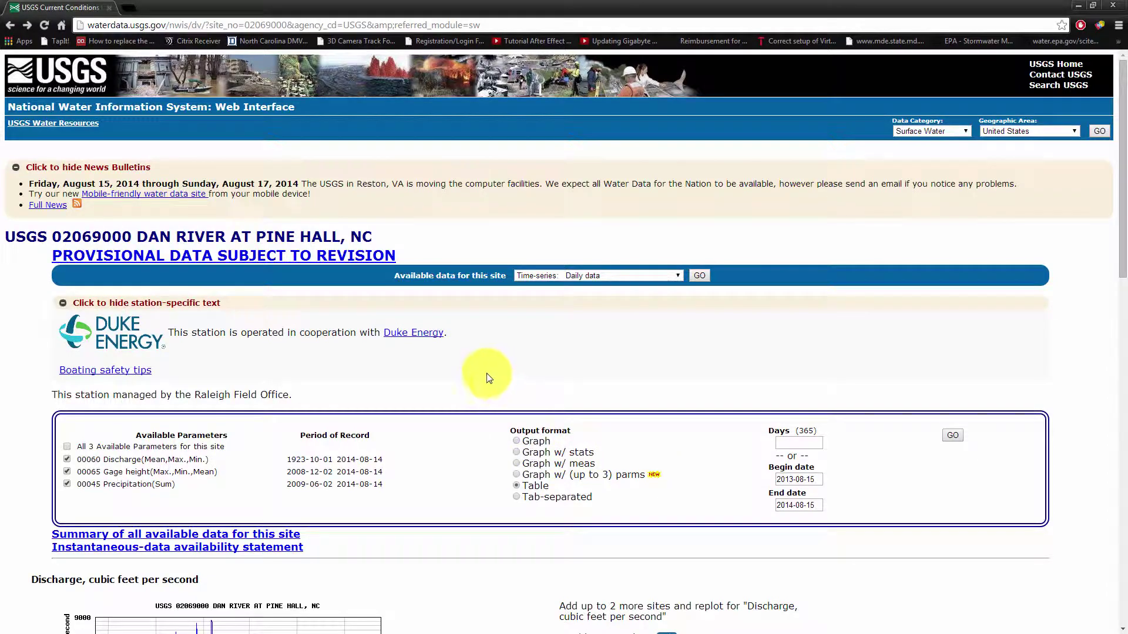
pyautogui.hotkey('alt', 'Left')
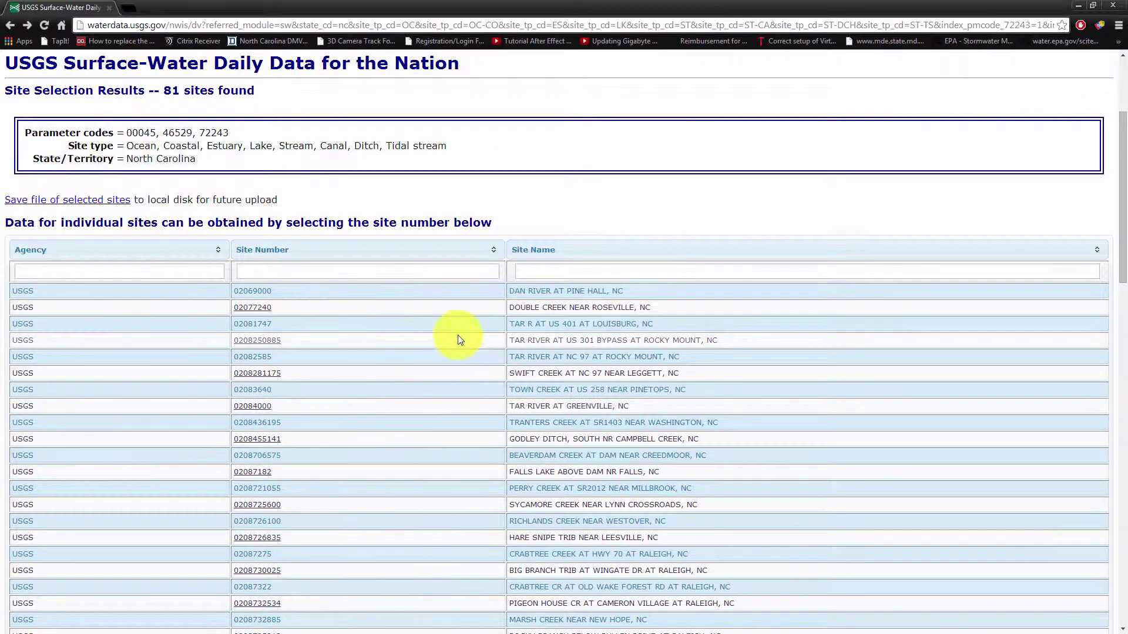
pyautogui.scroll(-10, 458, 338)
pyautogui.scroll(10, 360, 335)
pyautogui.hotkey('alt', 'Left')
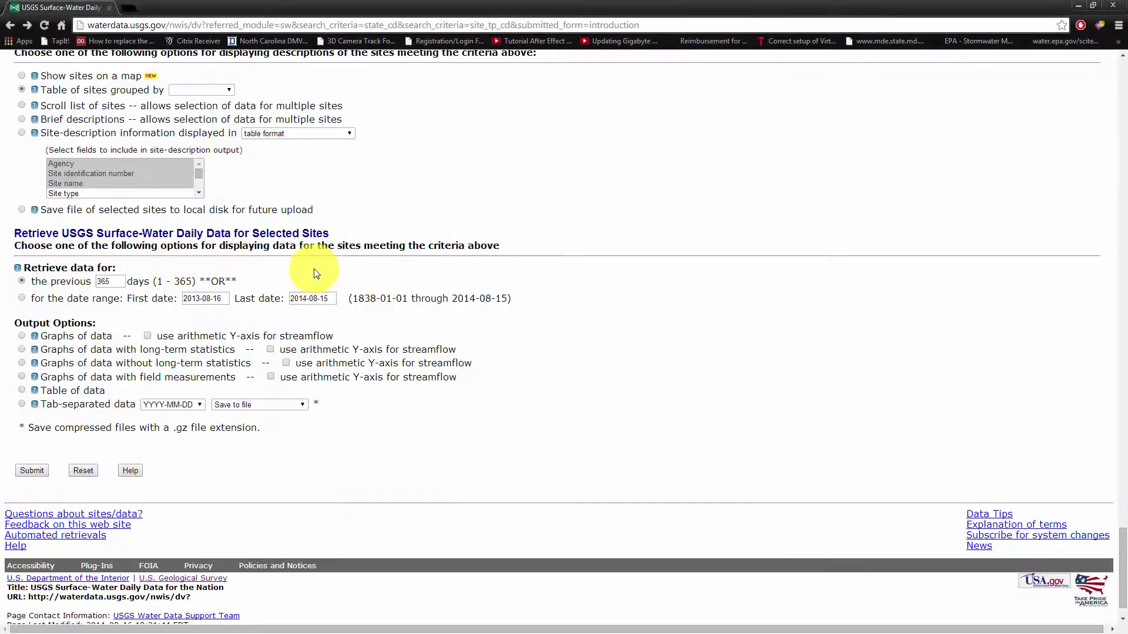
# Continue back past the selection criteria page to the Surface-Water Data for the Nation overview
pyautogui.scroll(20, 315, 272)
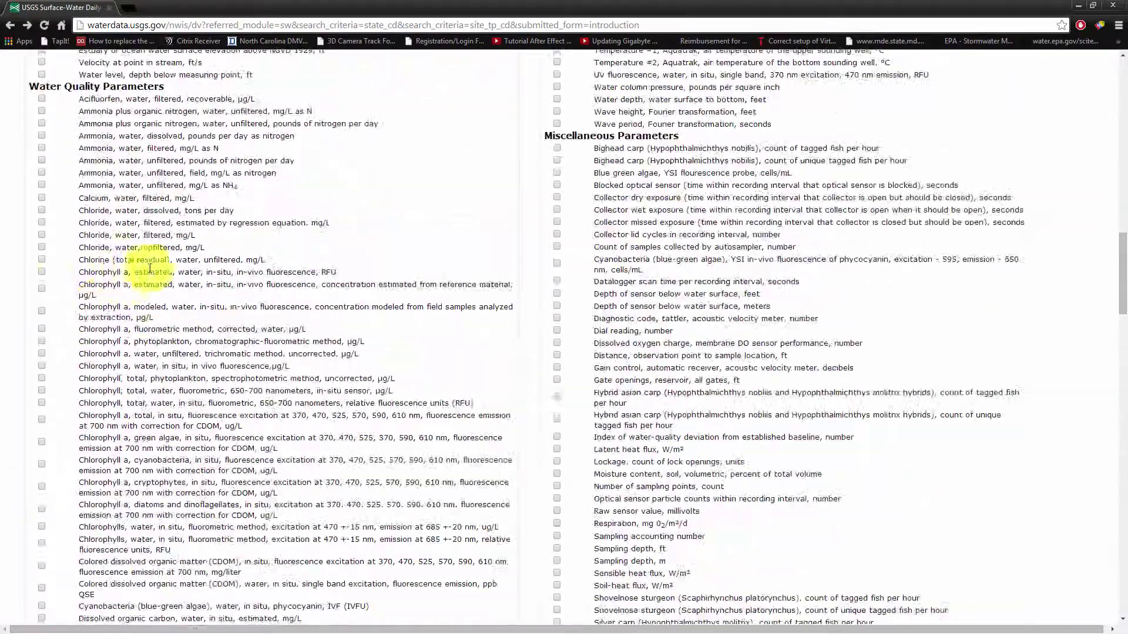
pyautogui.scroll(-20, 75, 253)
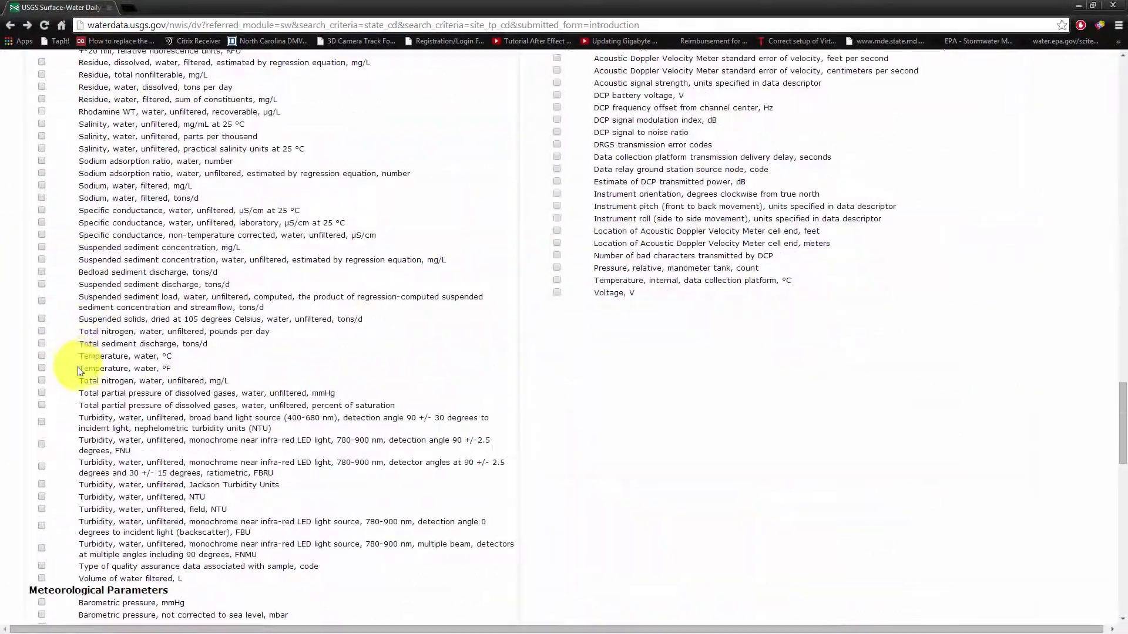
pyautogui.scroll(-6, 80, 370)
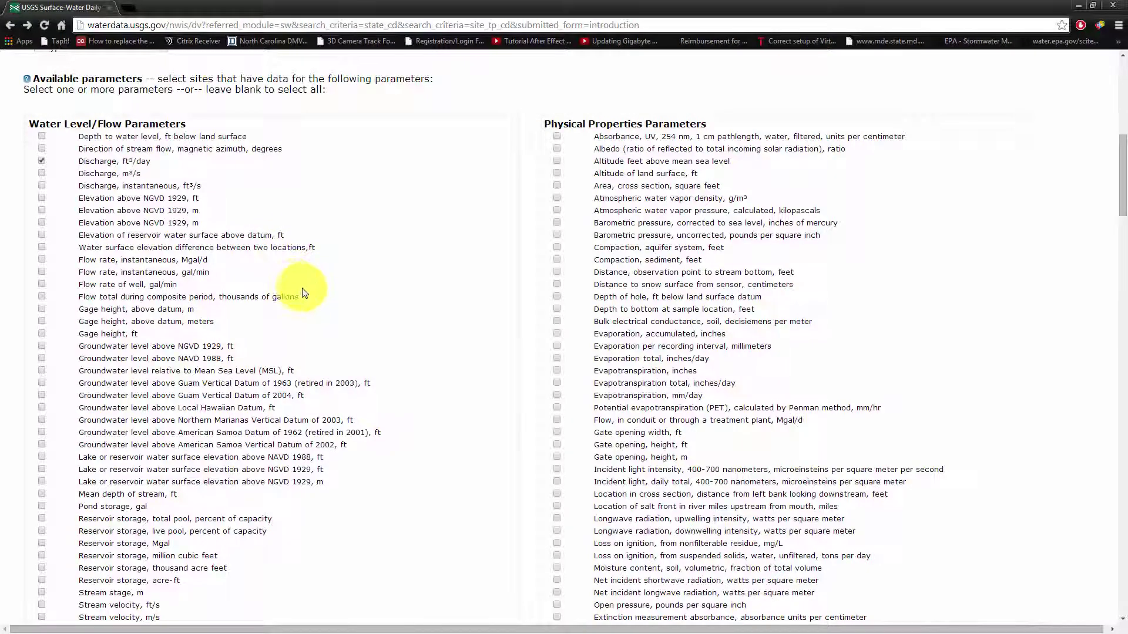
pyautogui.scroll(20, 304, 292)
pyautogui.hotkey('alt', 'Left')
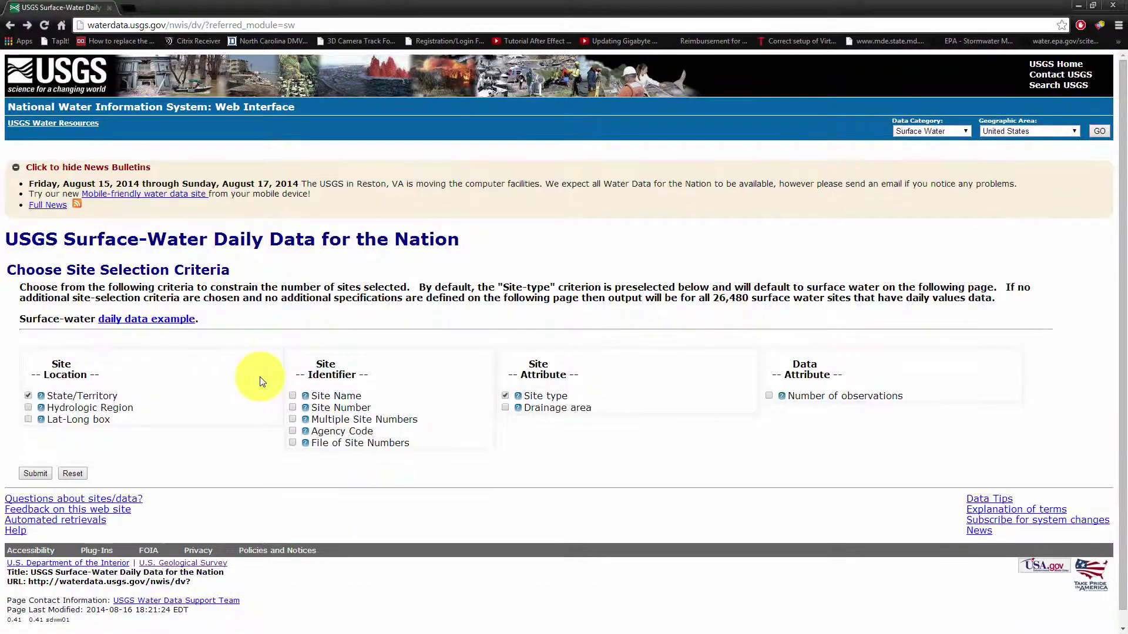
pyautogui.hotkey('alt', 'Left')
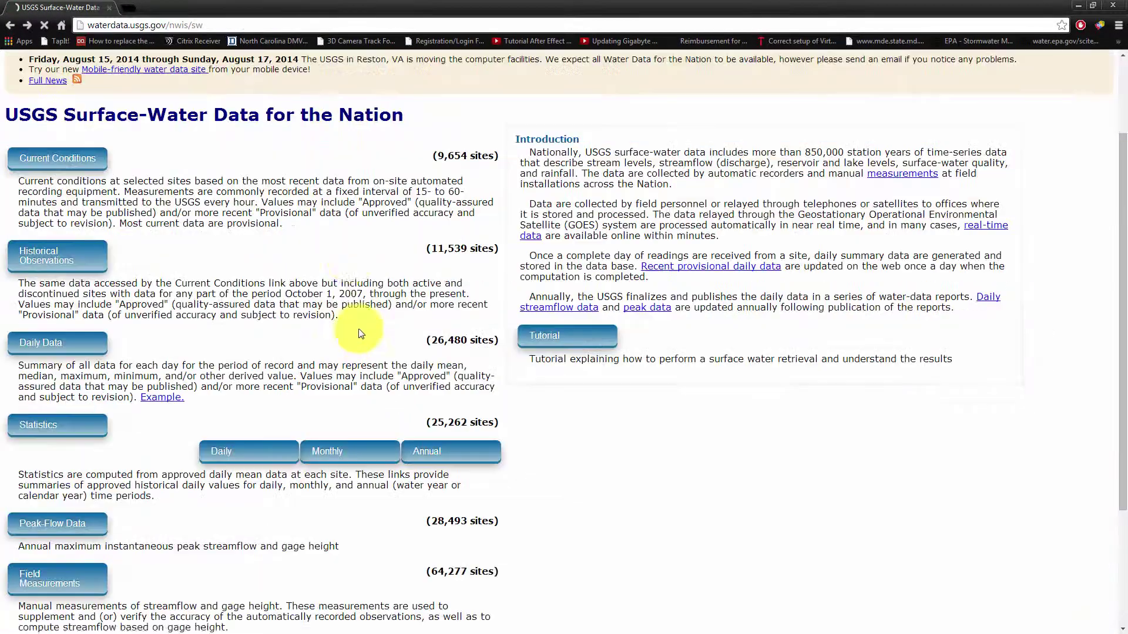
pyautogui.scroll(-5, 295, 307)
pyautogui.scroll(5, 295, 303)
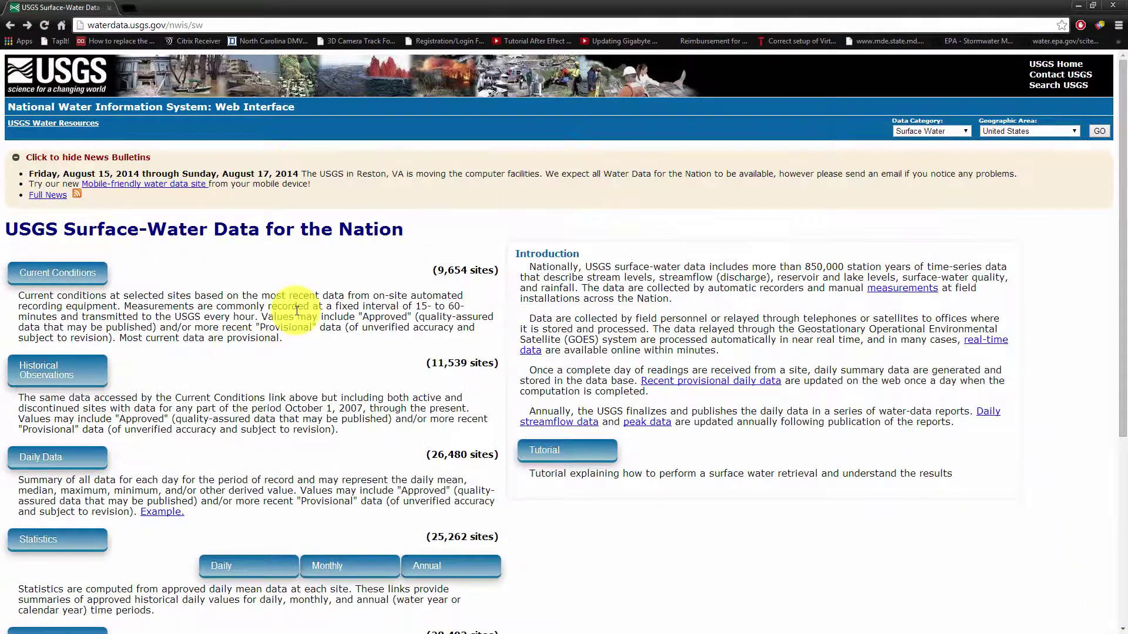
pyautogui.scroll(-5, 390, 317)
pyautogui.scroll(5, 379, 295)
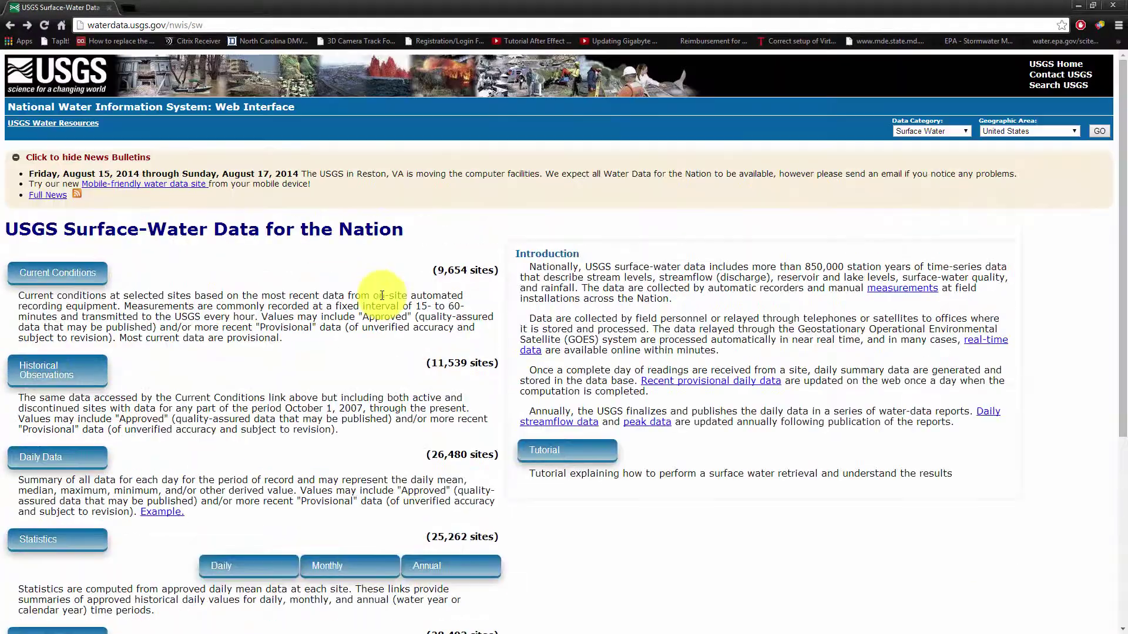